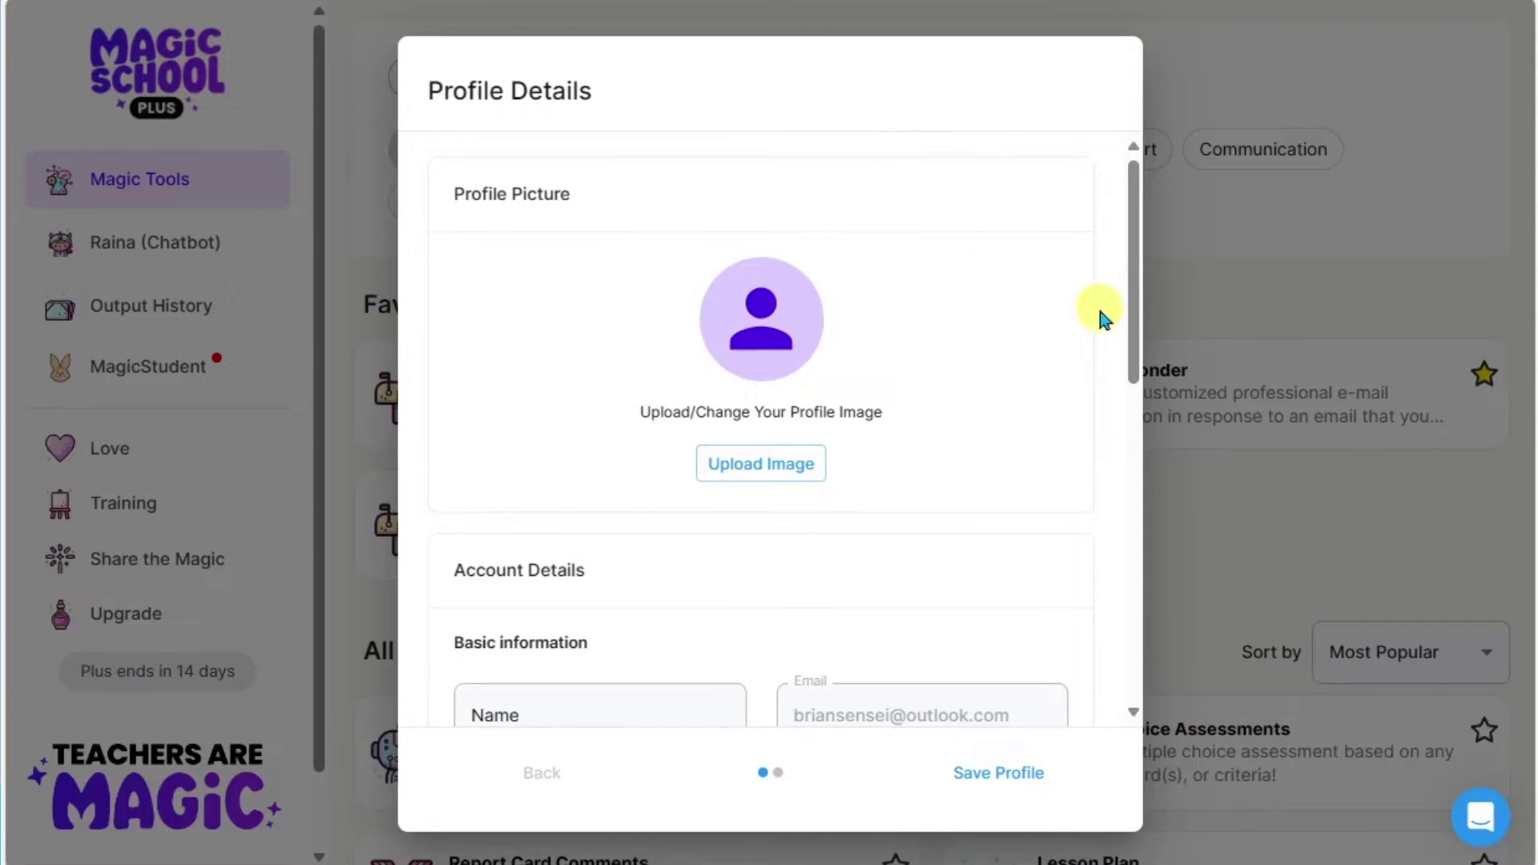
Save the profile details as they are and finish the best-practices introduction to reach the tools page
left_click_drag(1132, 233, 1137, 632)
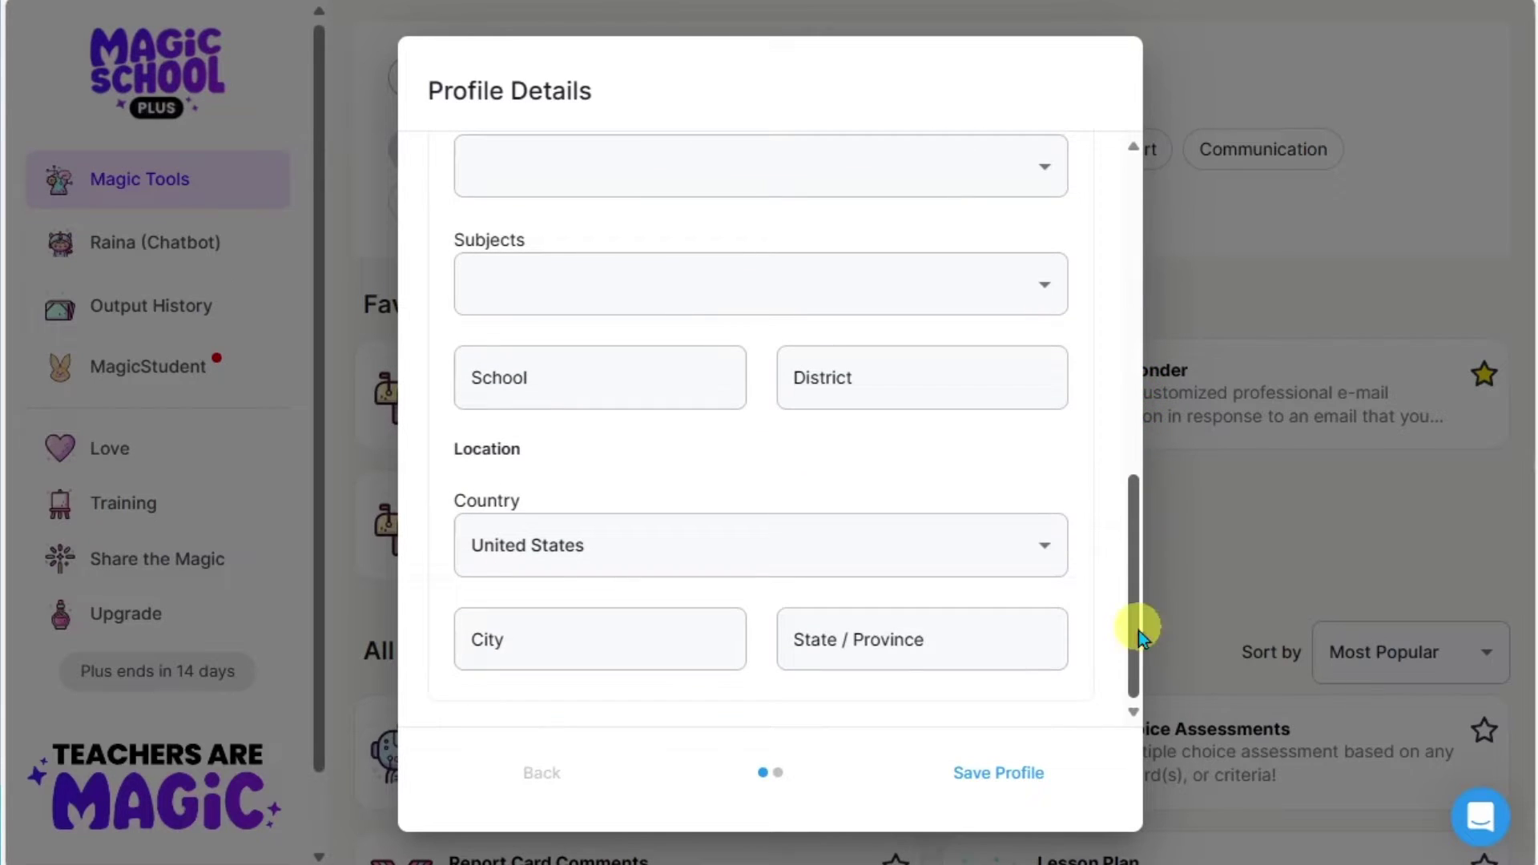
left_click(998, 772)
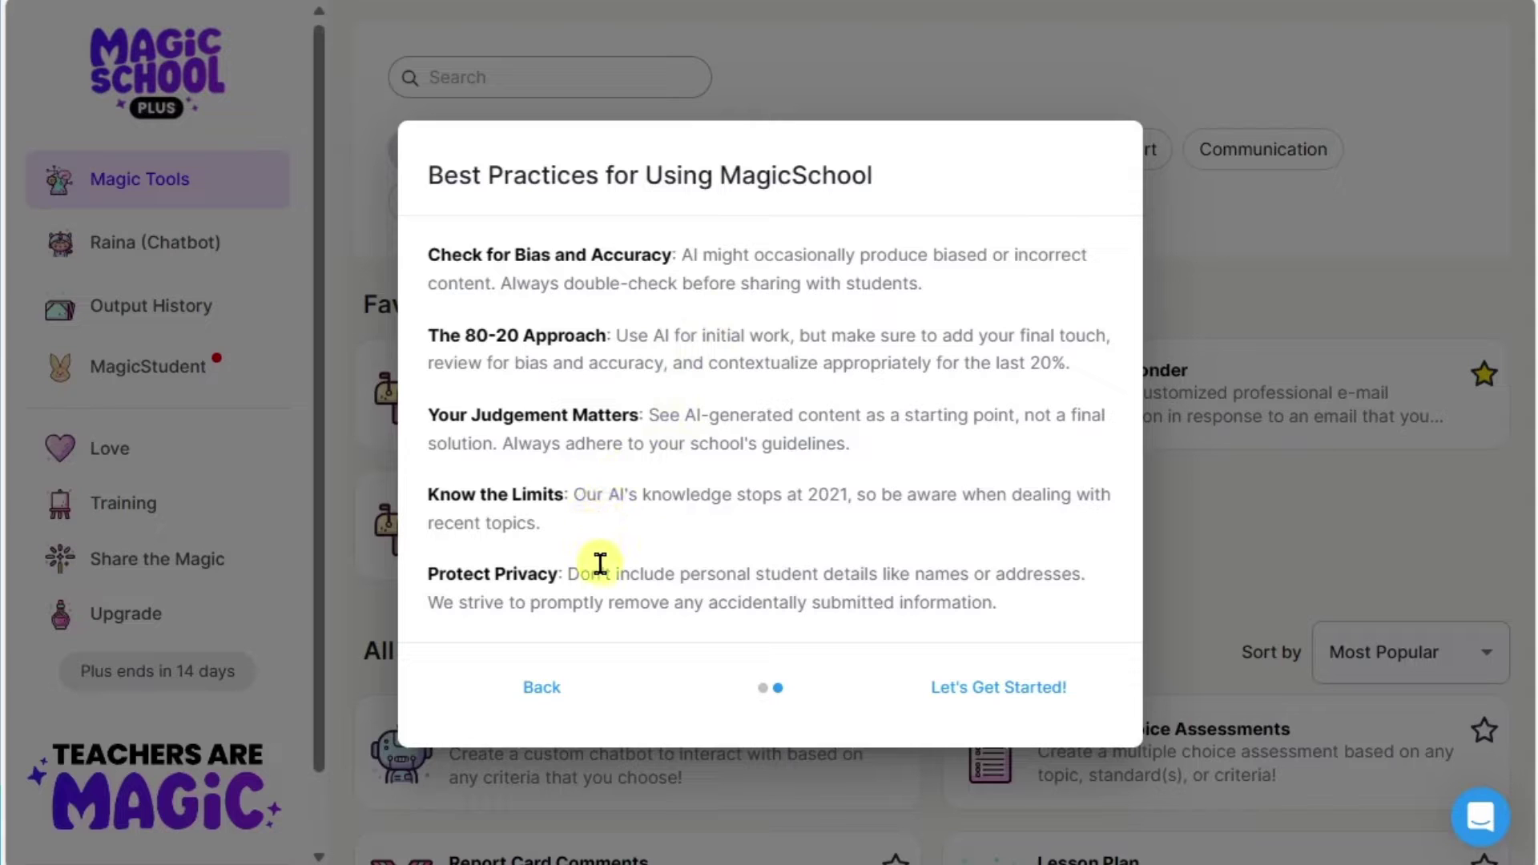
left_click(936, 708)
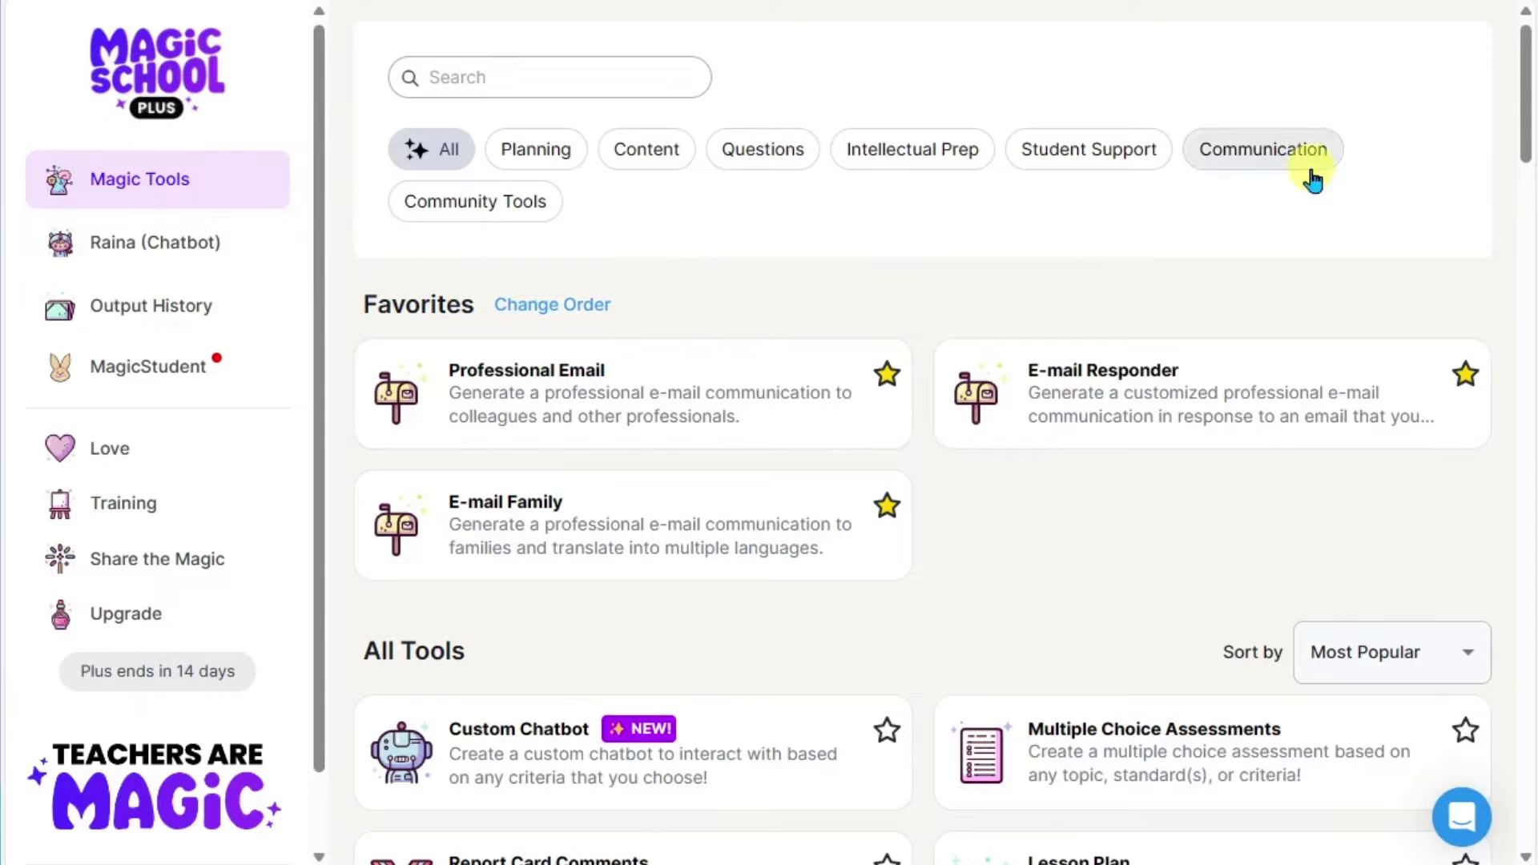
Look through the available tools, the Raina chatbot page and the output history, and return to the Magic Tools page
left_click_drag(1524, 71, 1529, 142)
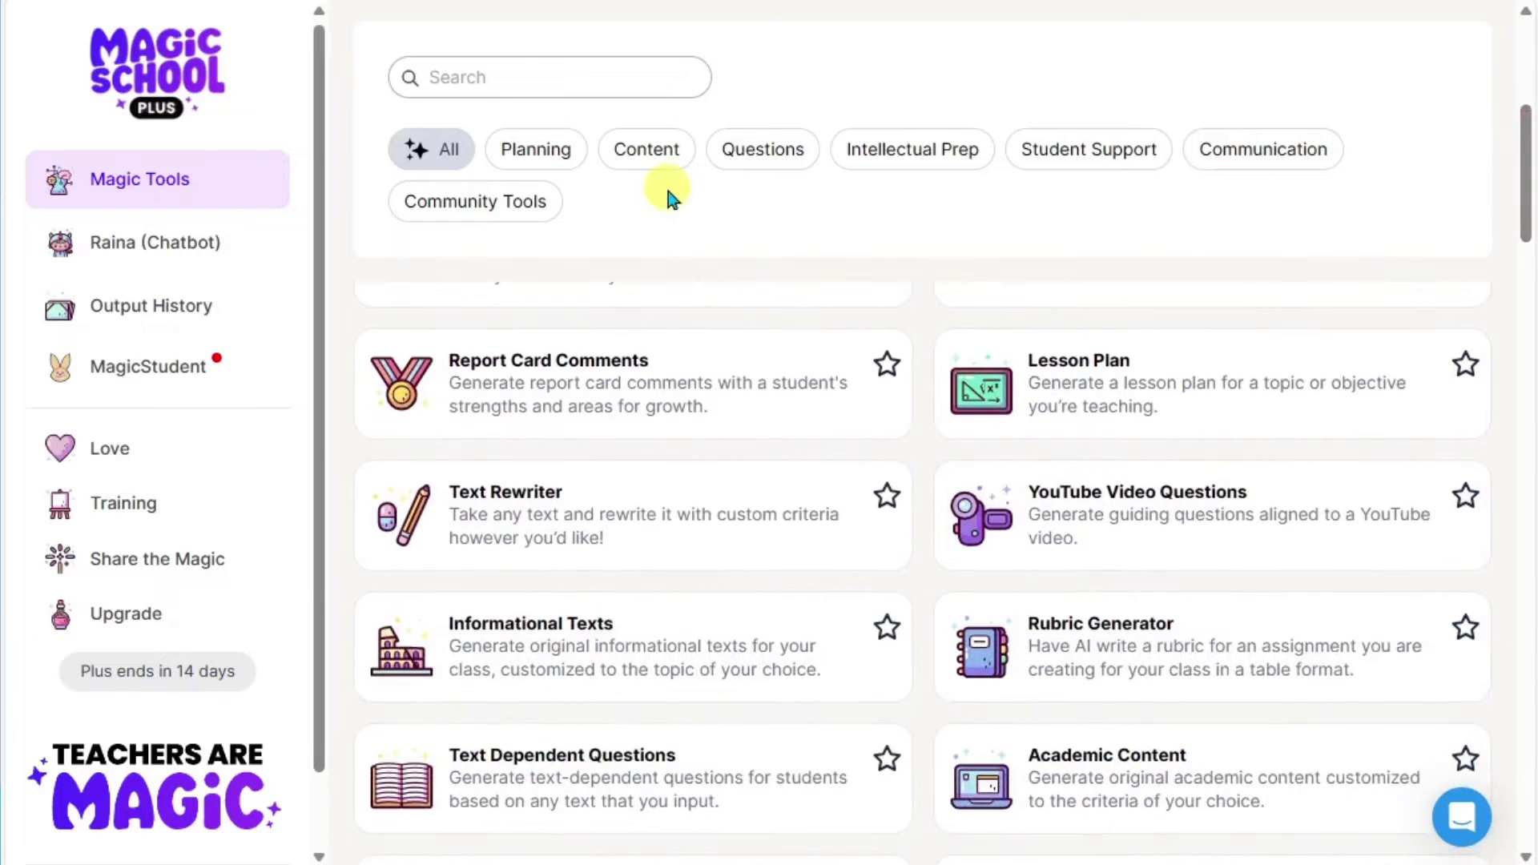
left_click(253, 248)
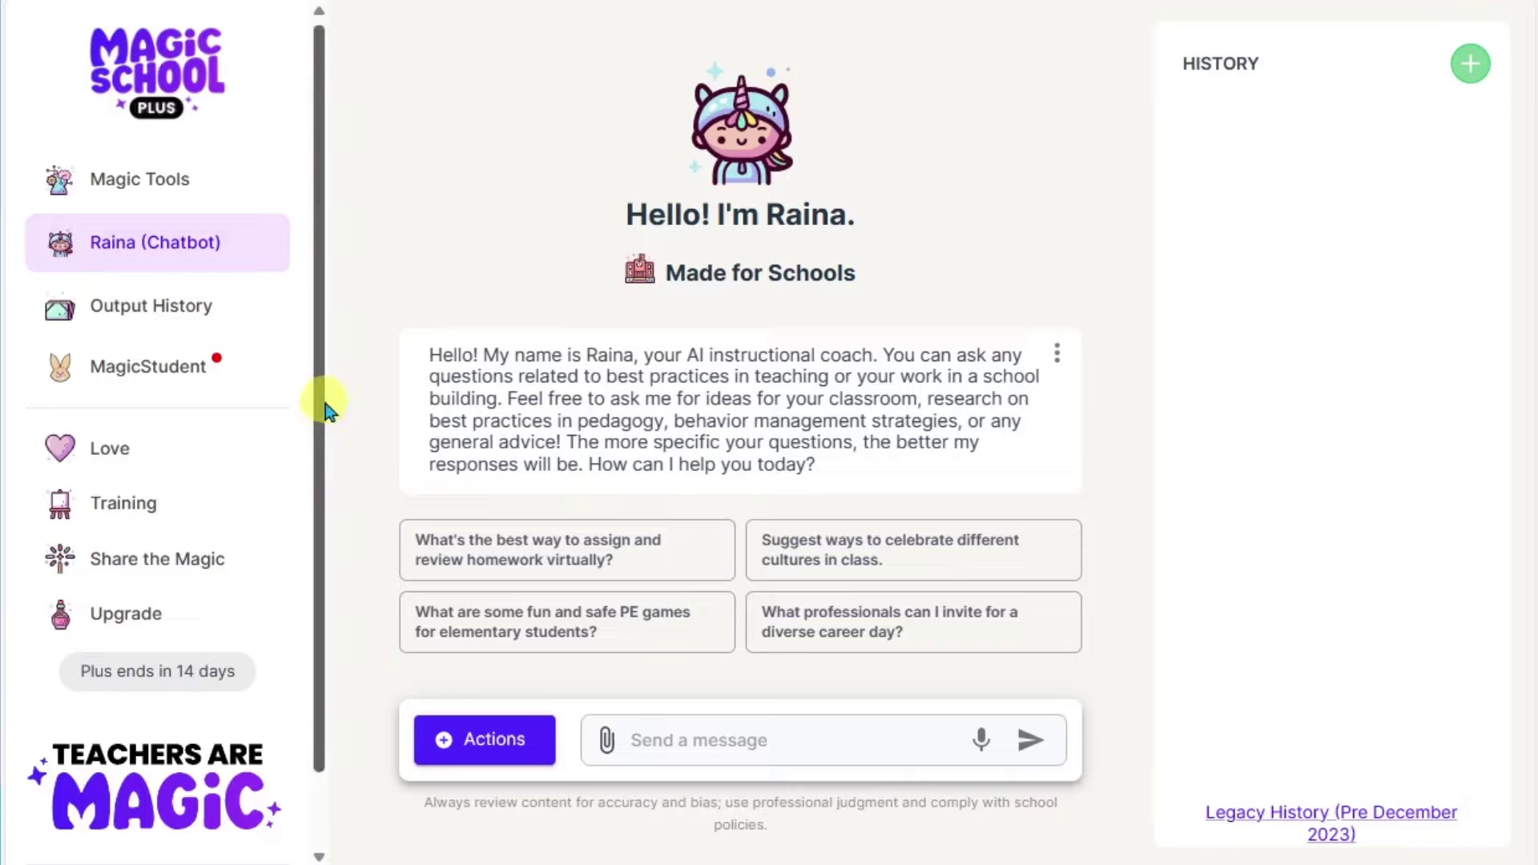
left_click(141, 321)
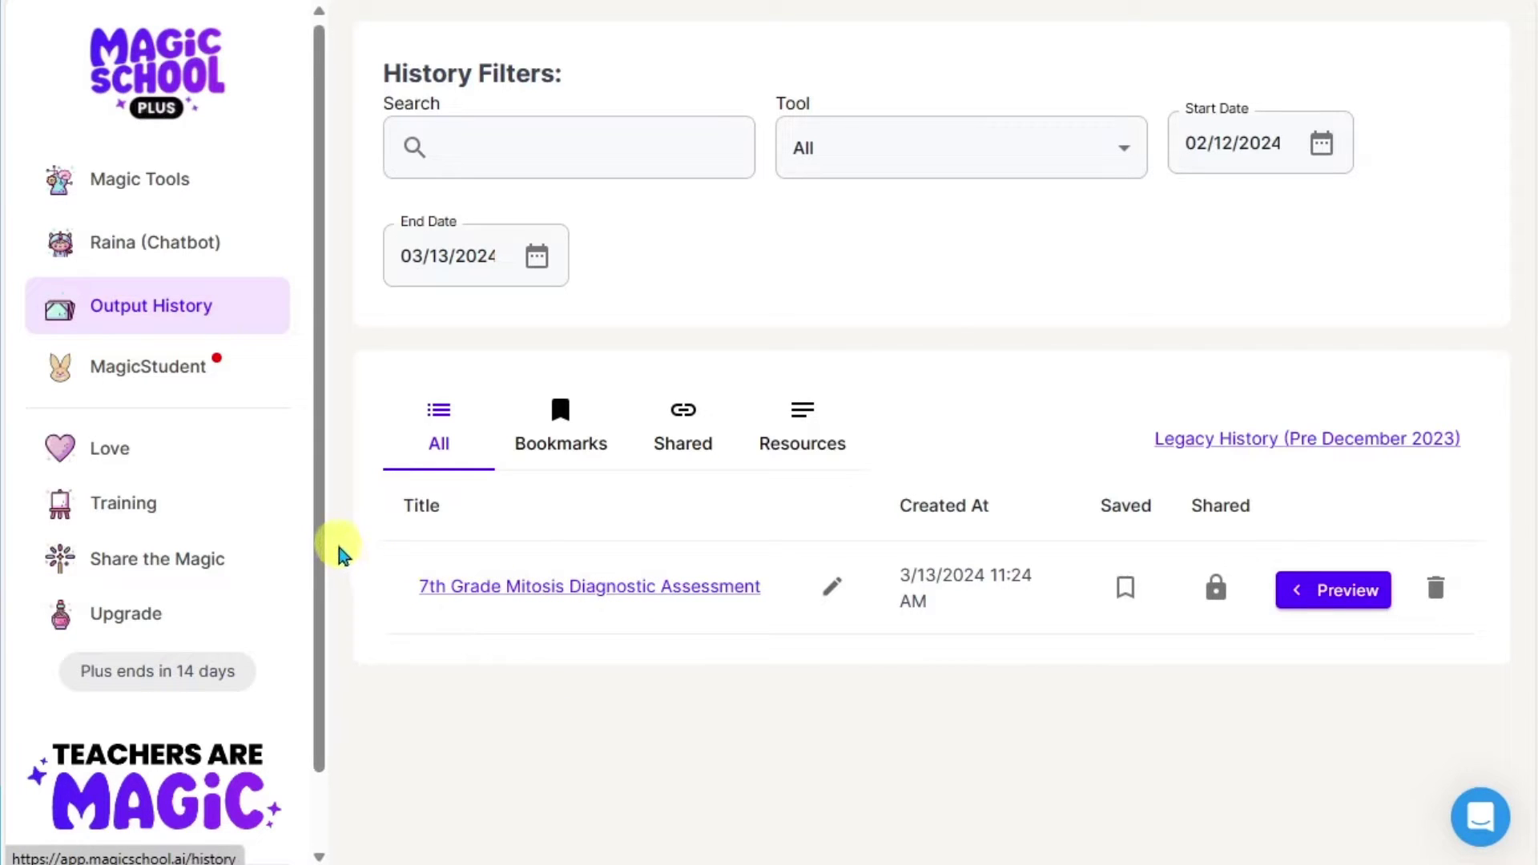
left_click(128, 189)
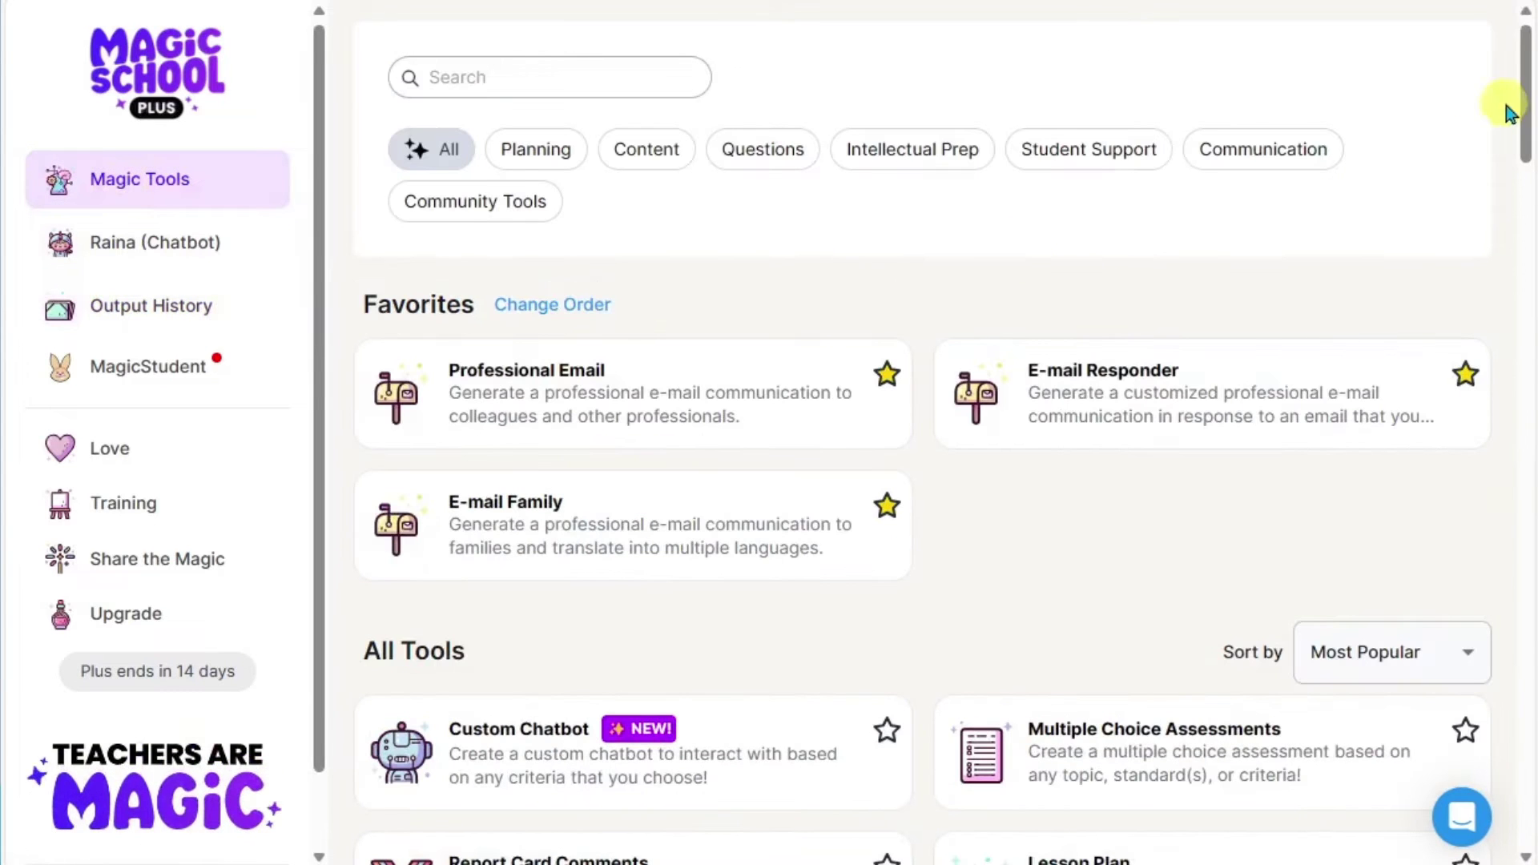
Browse the tools in the Planning, Content and Questions categories and return to showing all tools
left_click_drag(1526, 92, 1530, 150)
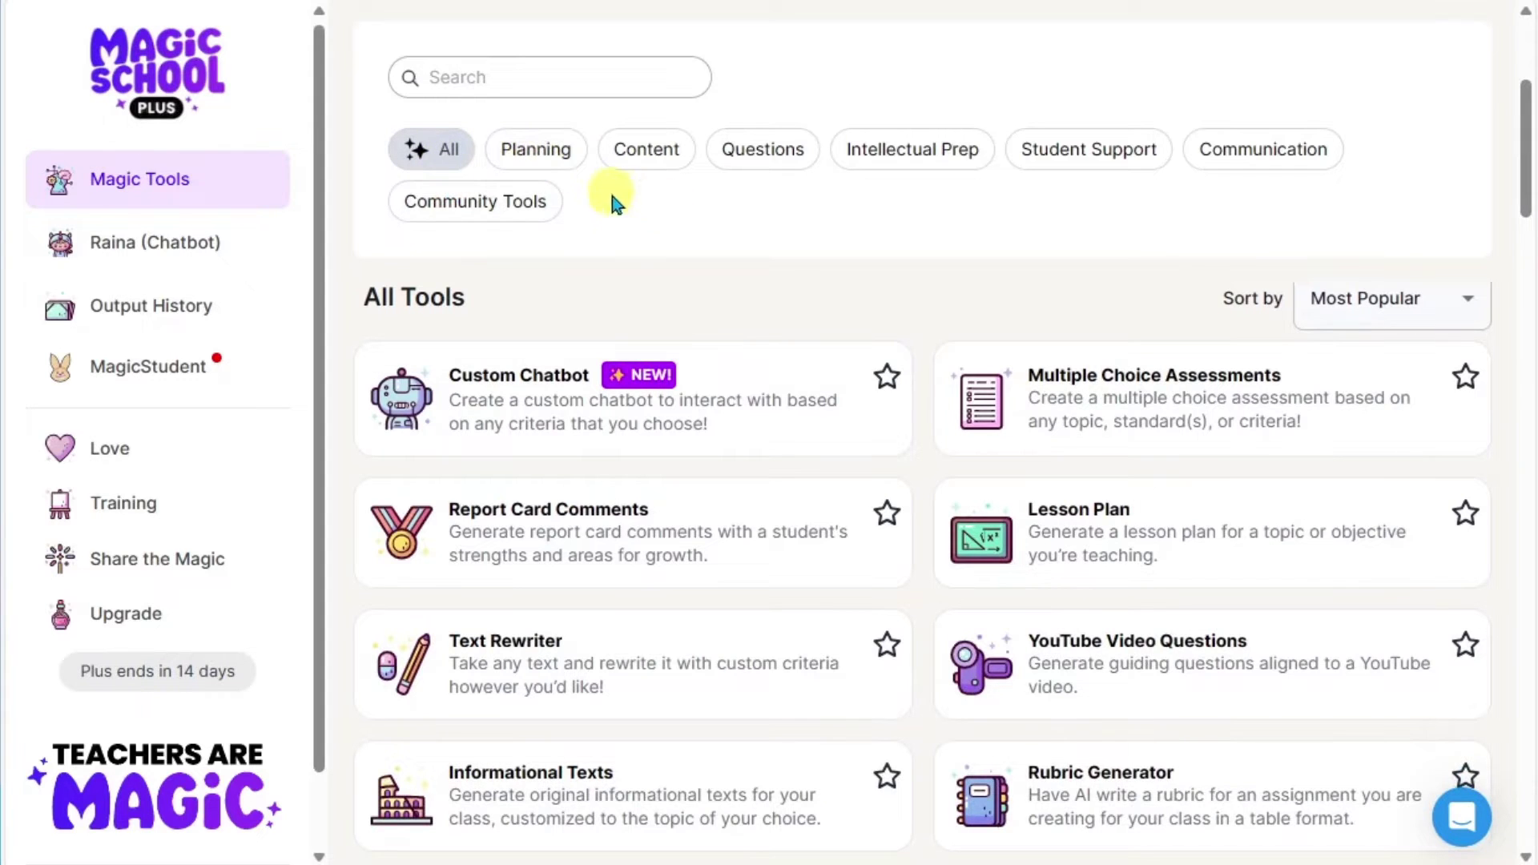
left_click(553, 161)
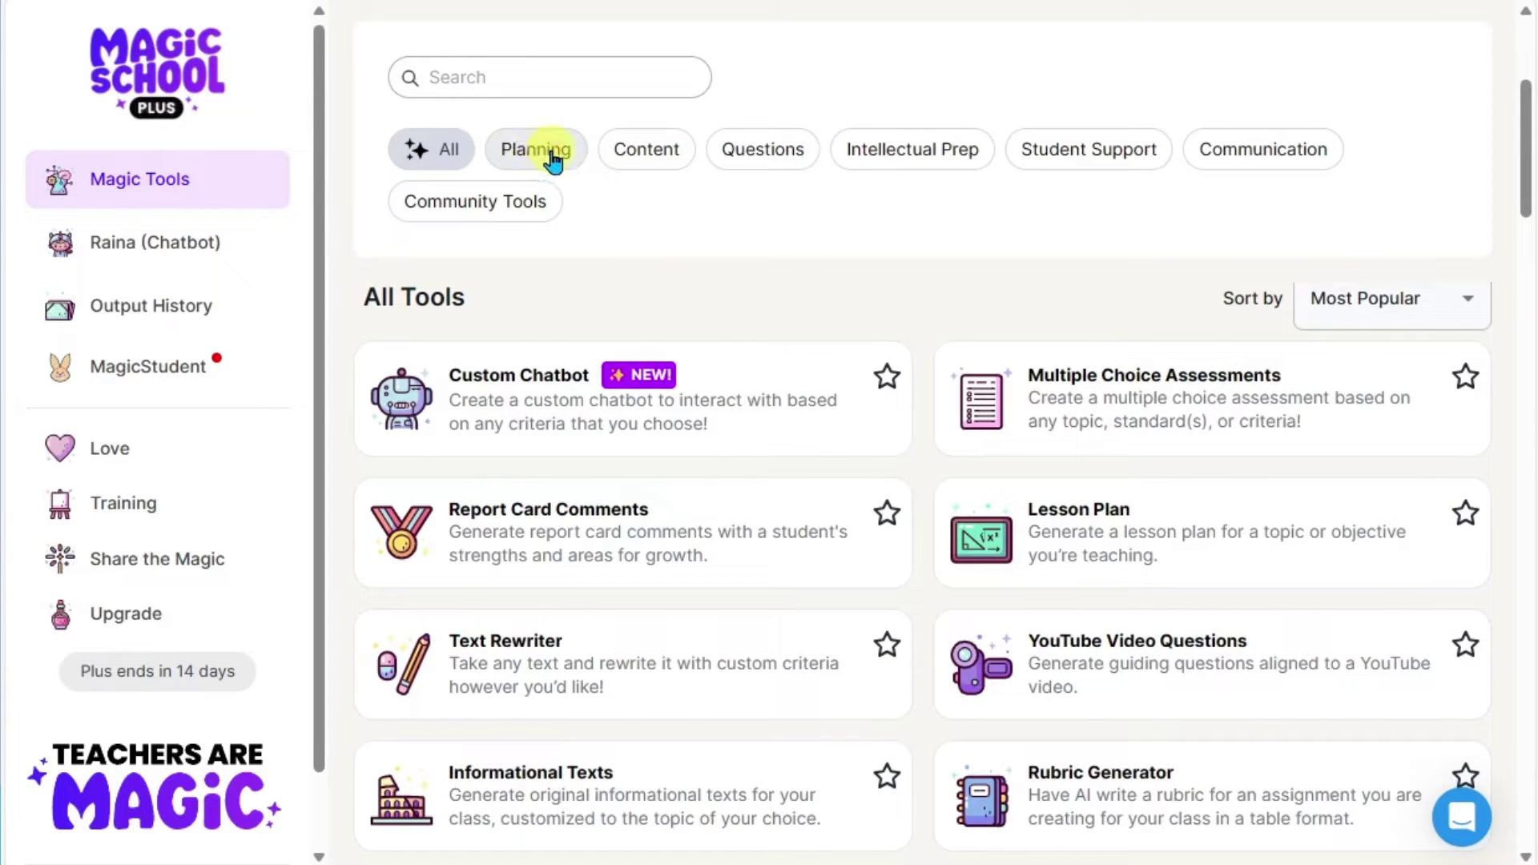
left_click(665, 161)
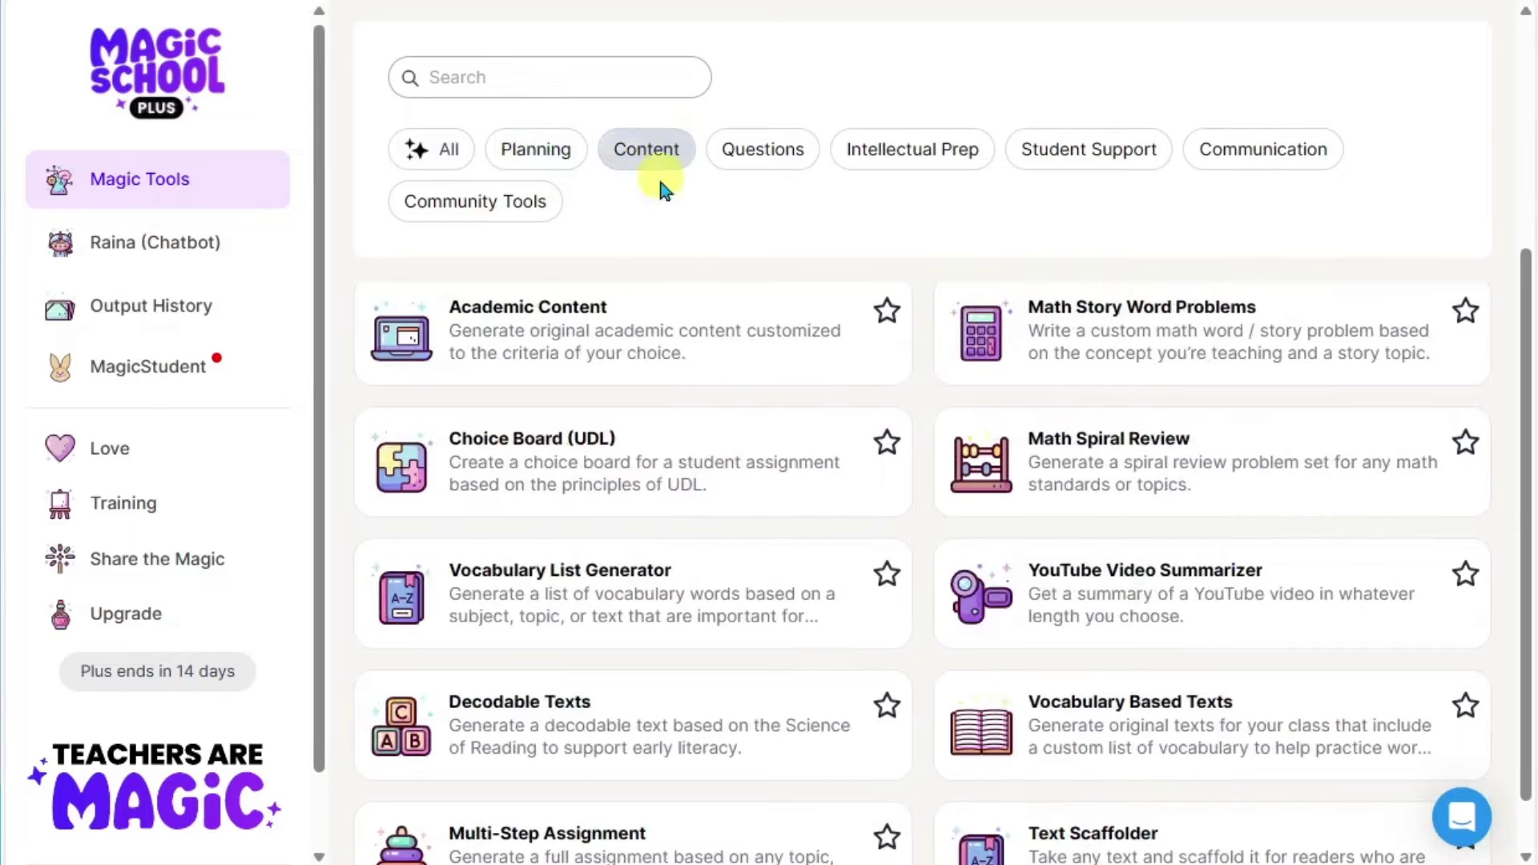
left_click(787, 160)
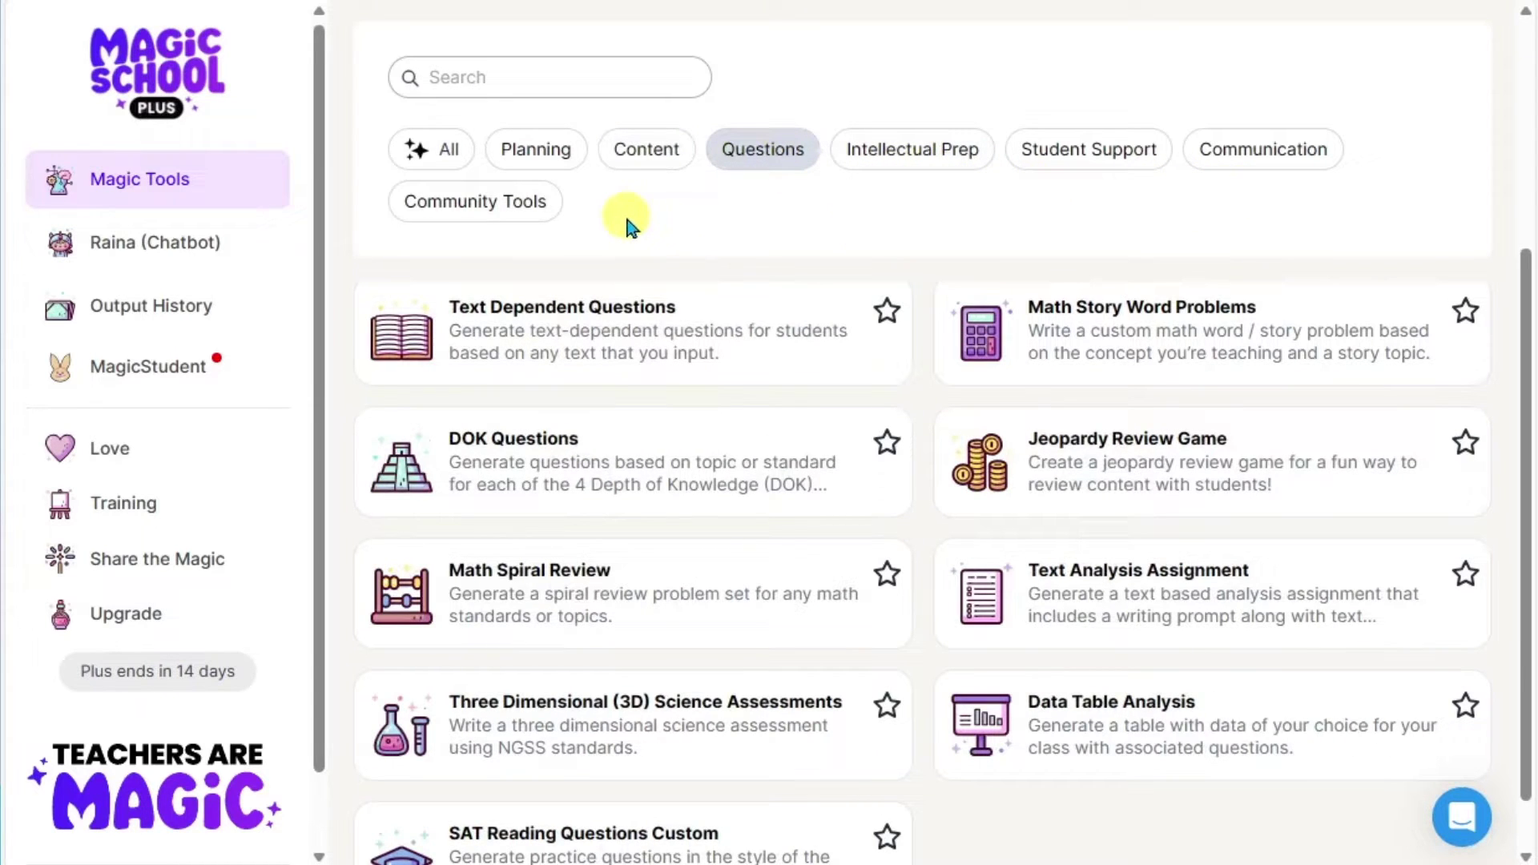
left_click(431, 166)
Generate a 5th grade multiple choice assessment with 5 questions on the topic "The history of New Wave music."
left_click_drag(1525, 128, 1526, 136)
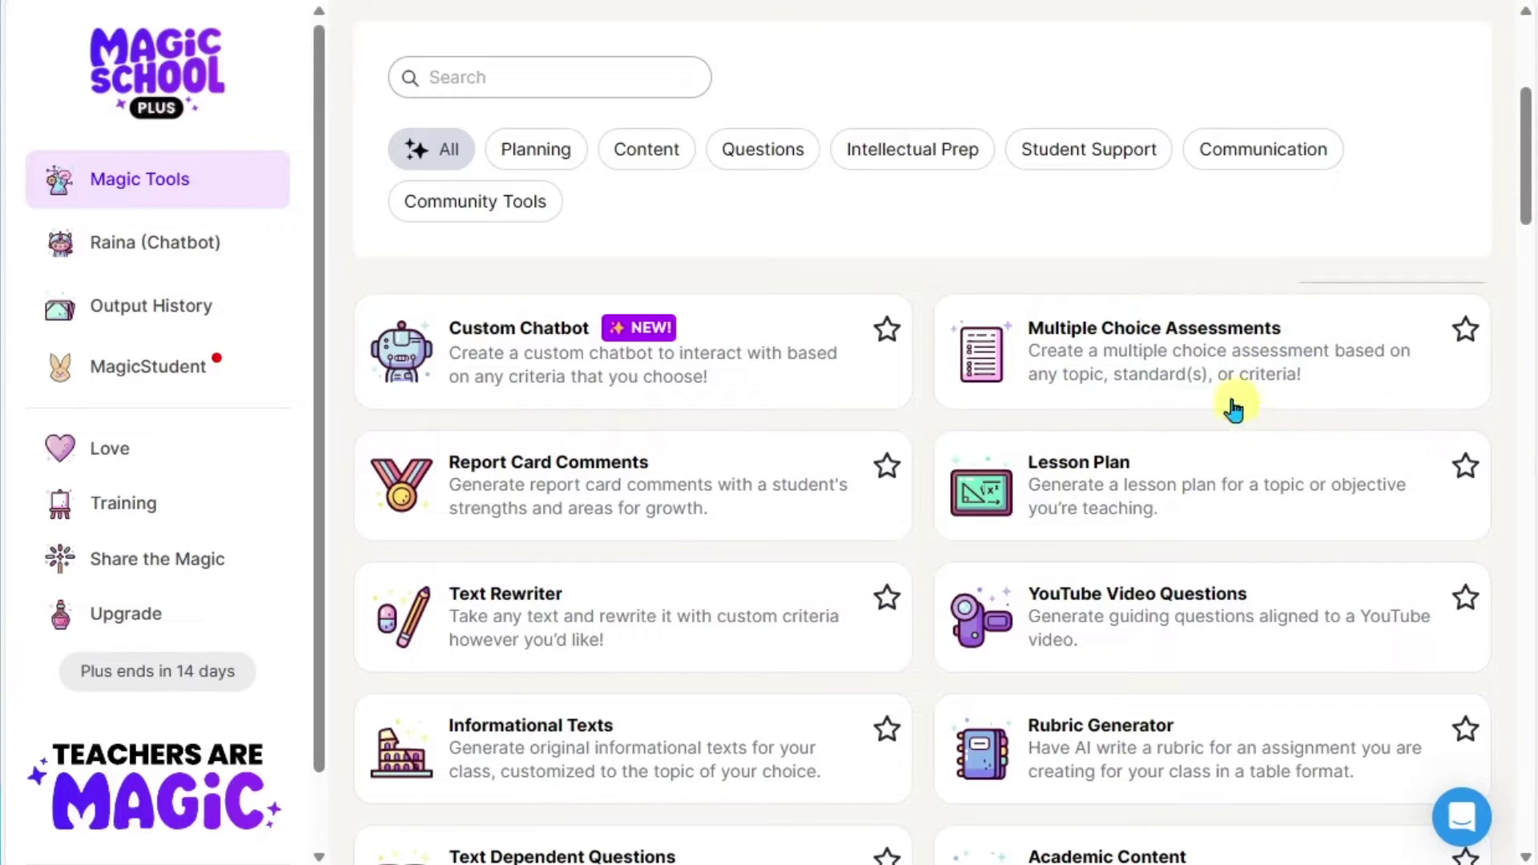
left_click(1211, 378)
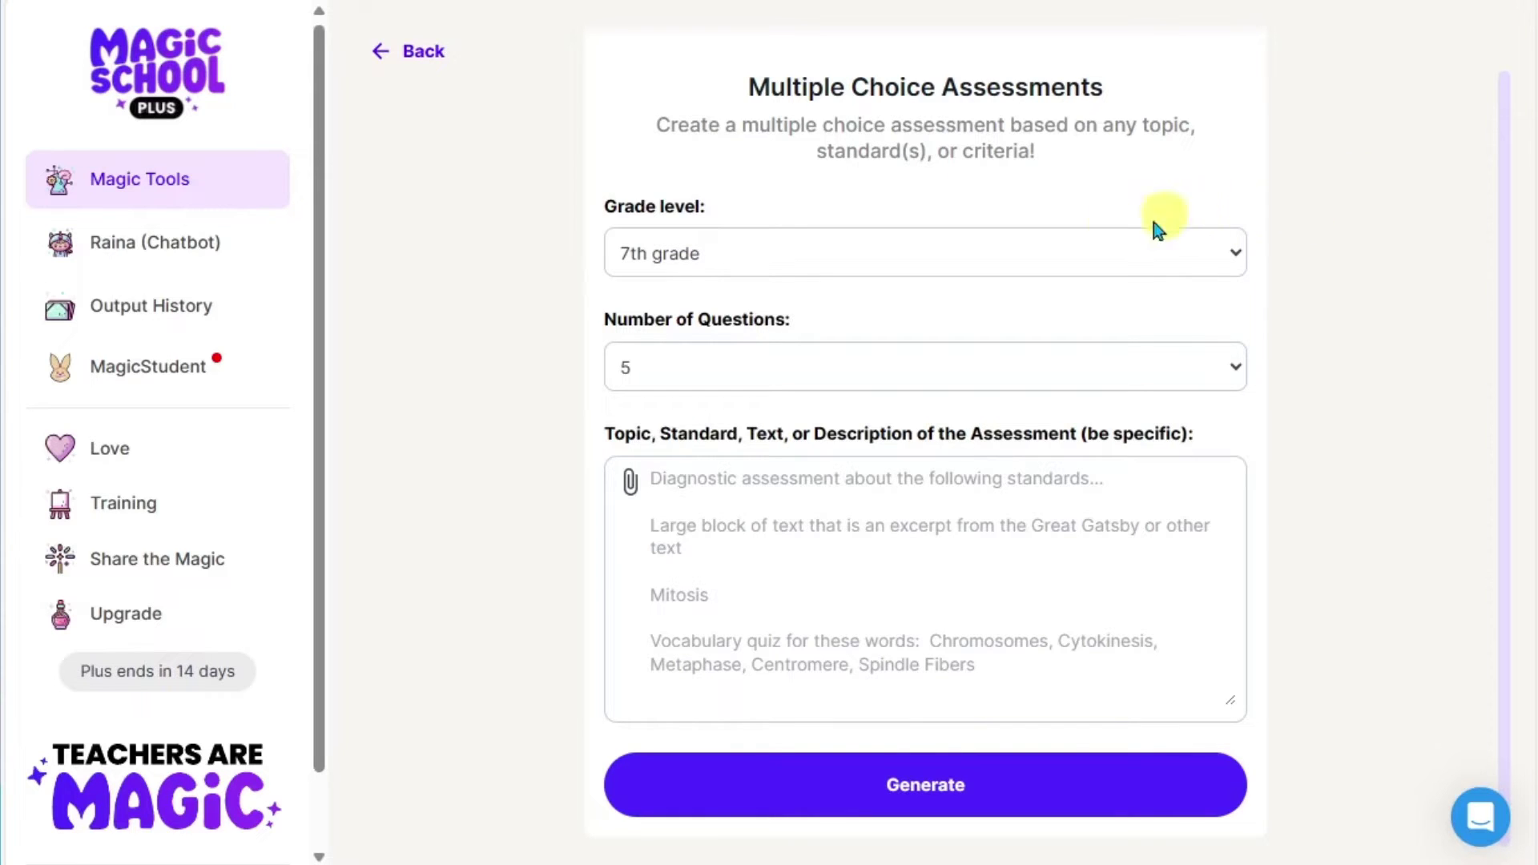
left_click(1231, 254)
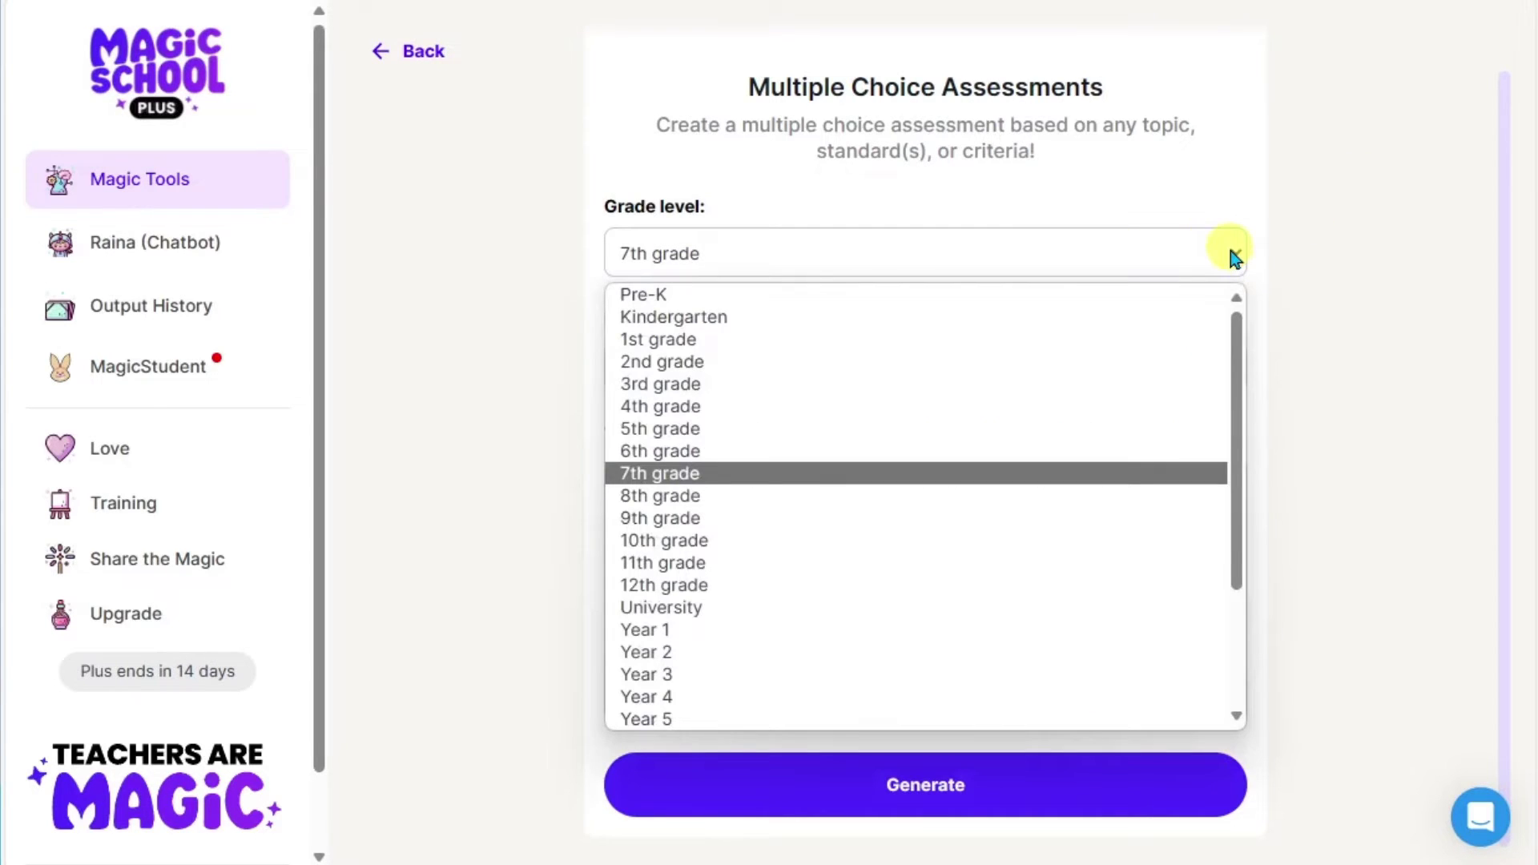
left_click(877, 431)
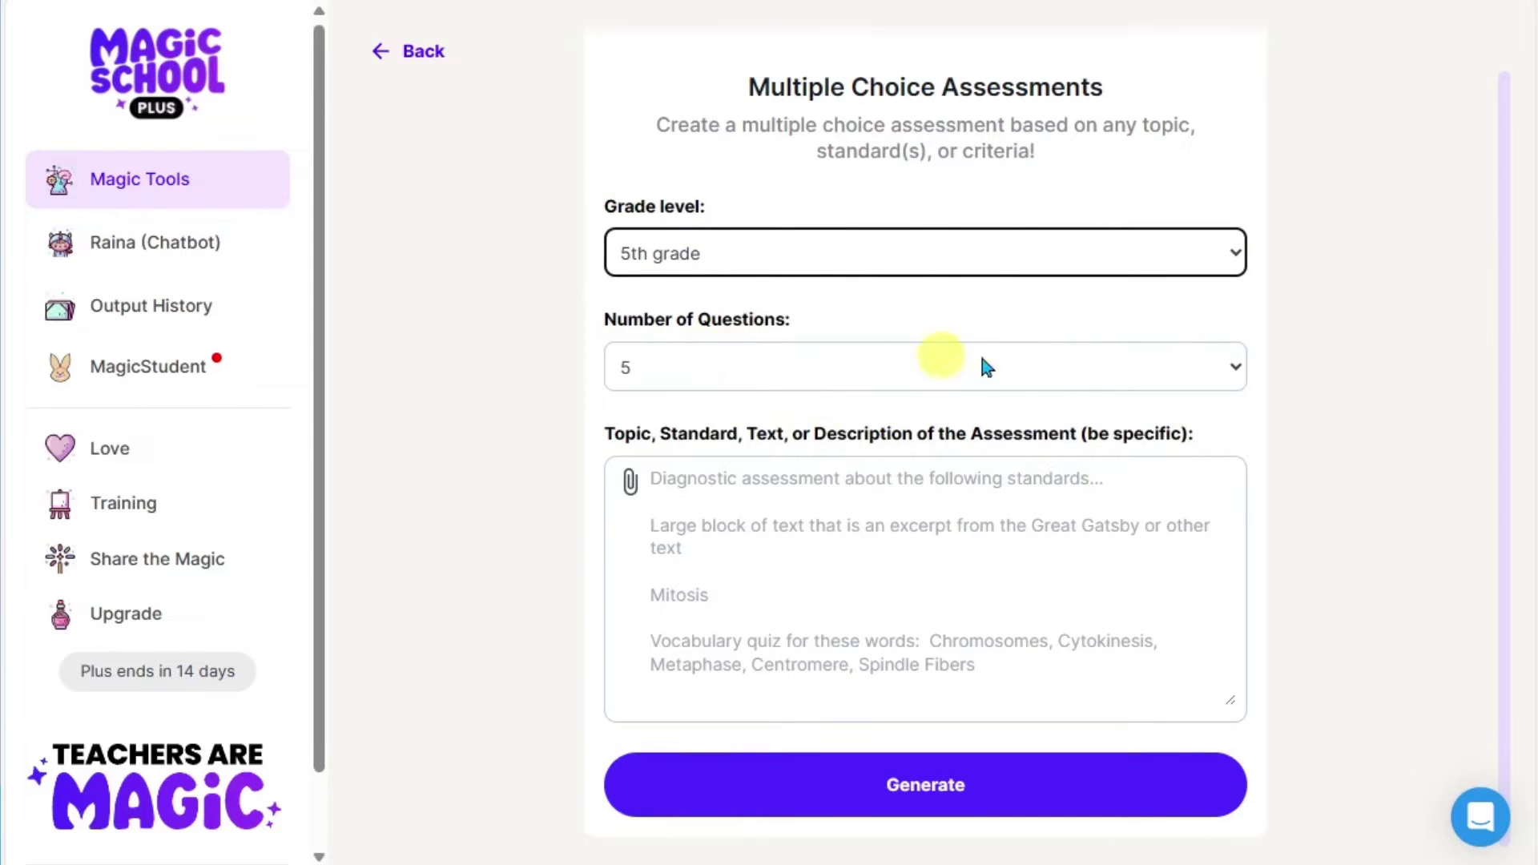
left_click(1236, 370)
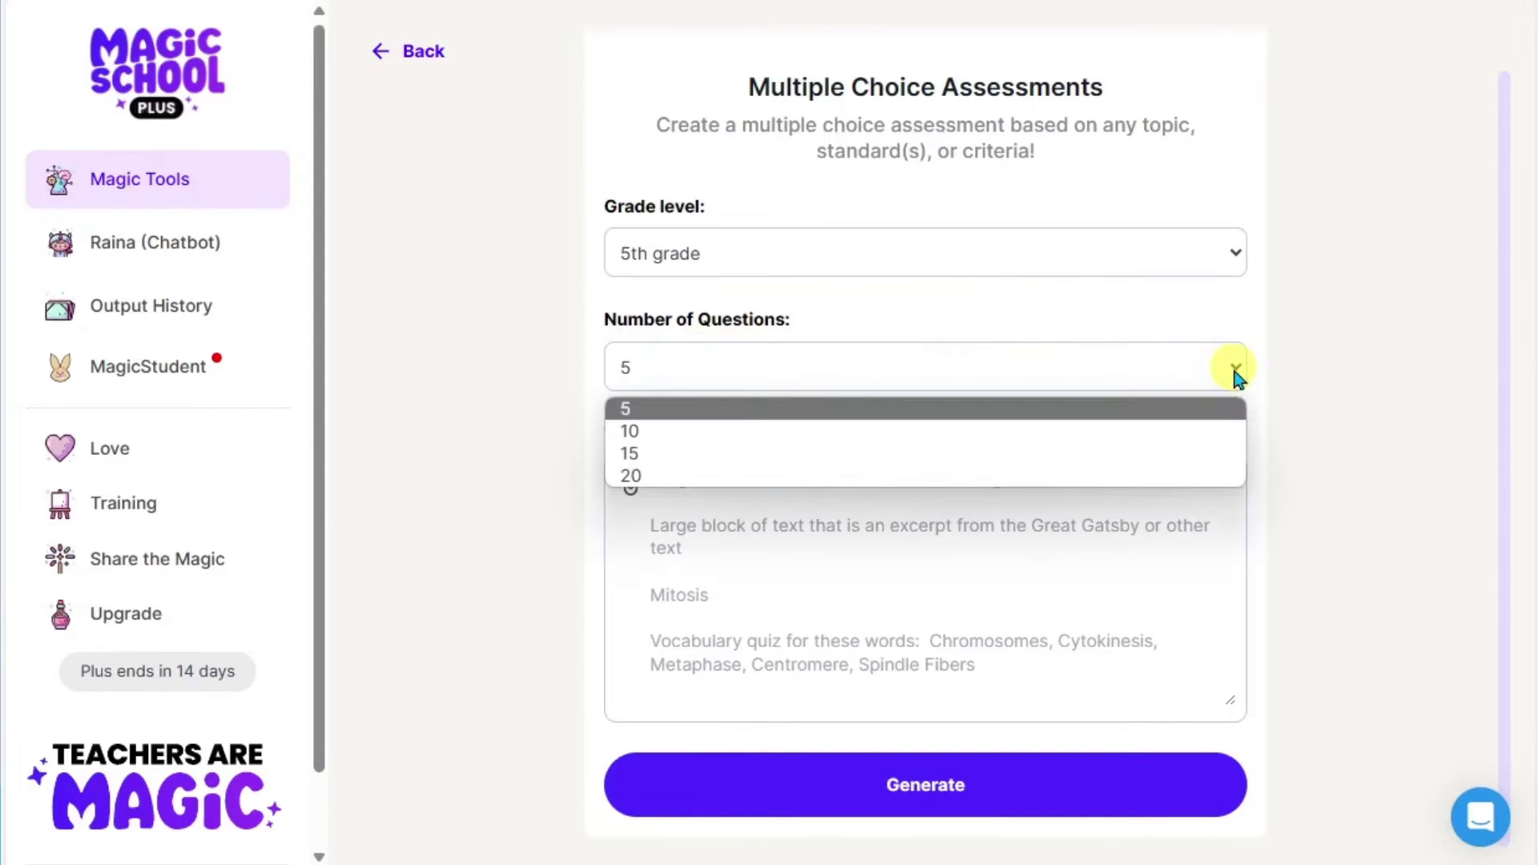
left_click(1047, 413)
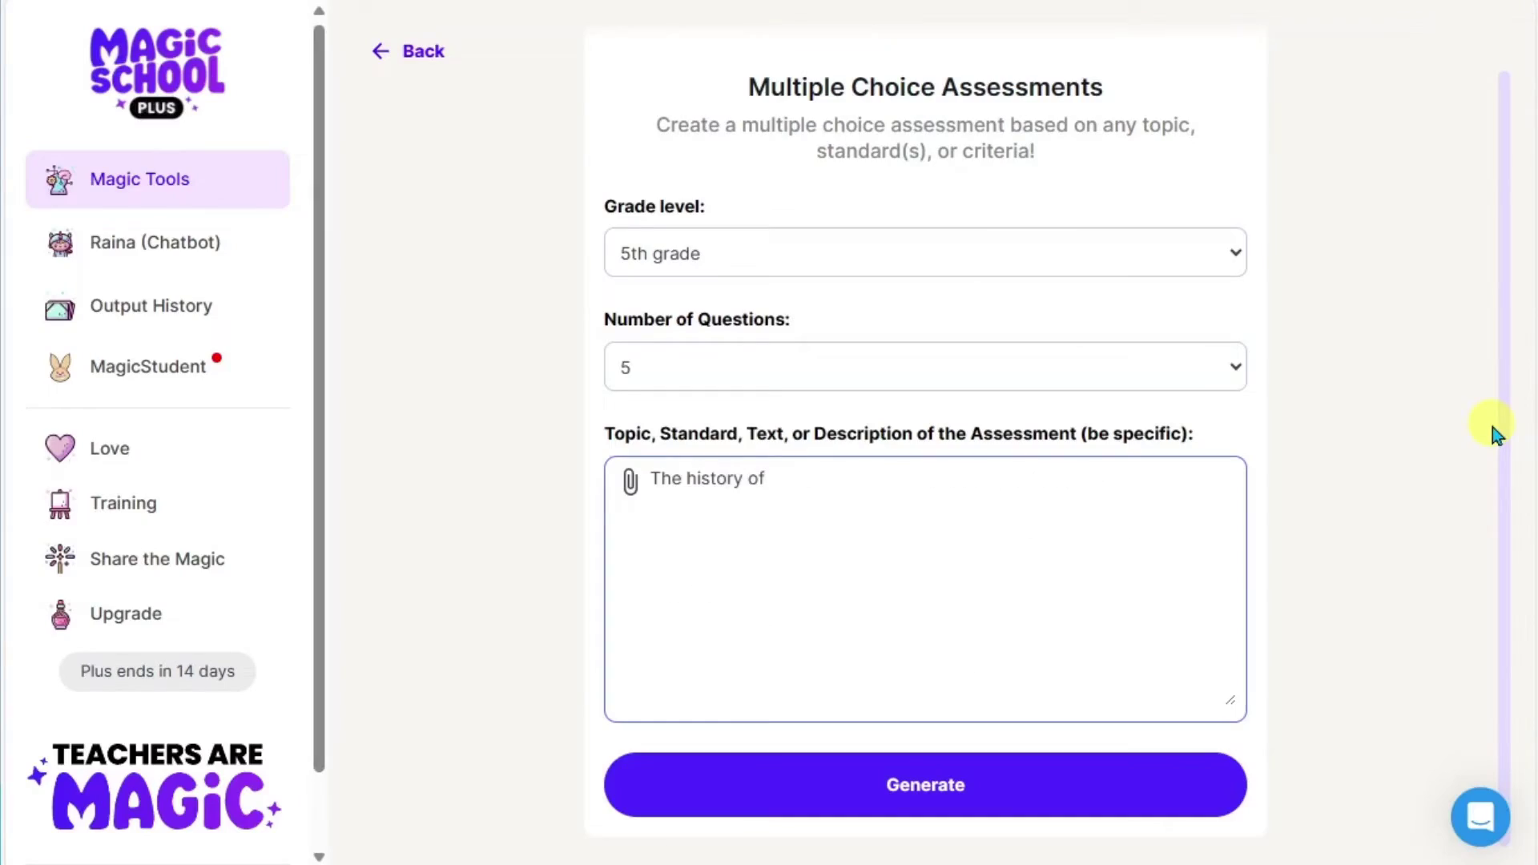
type("New Wave music.")
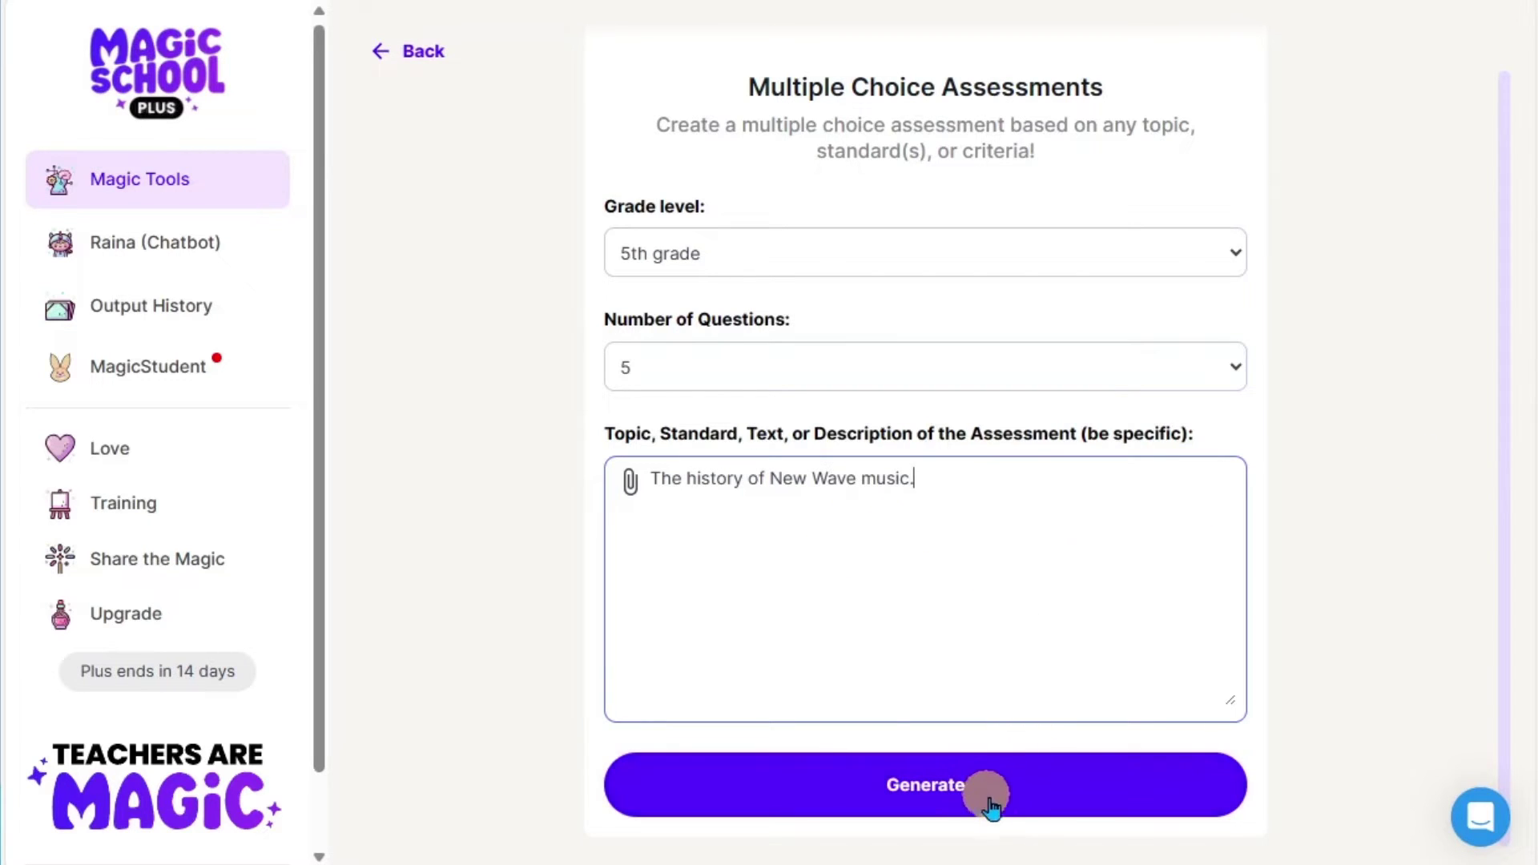
left_click(1024, 800)
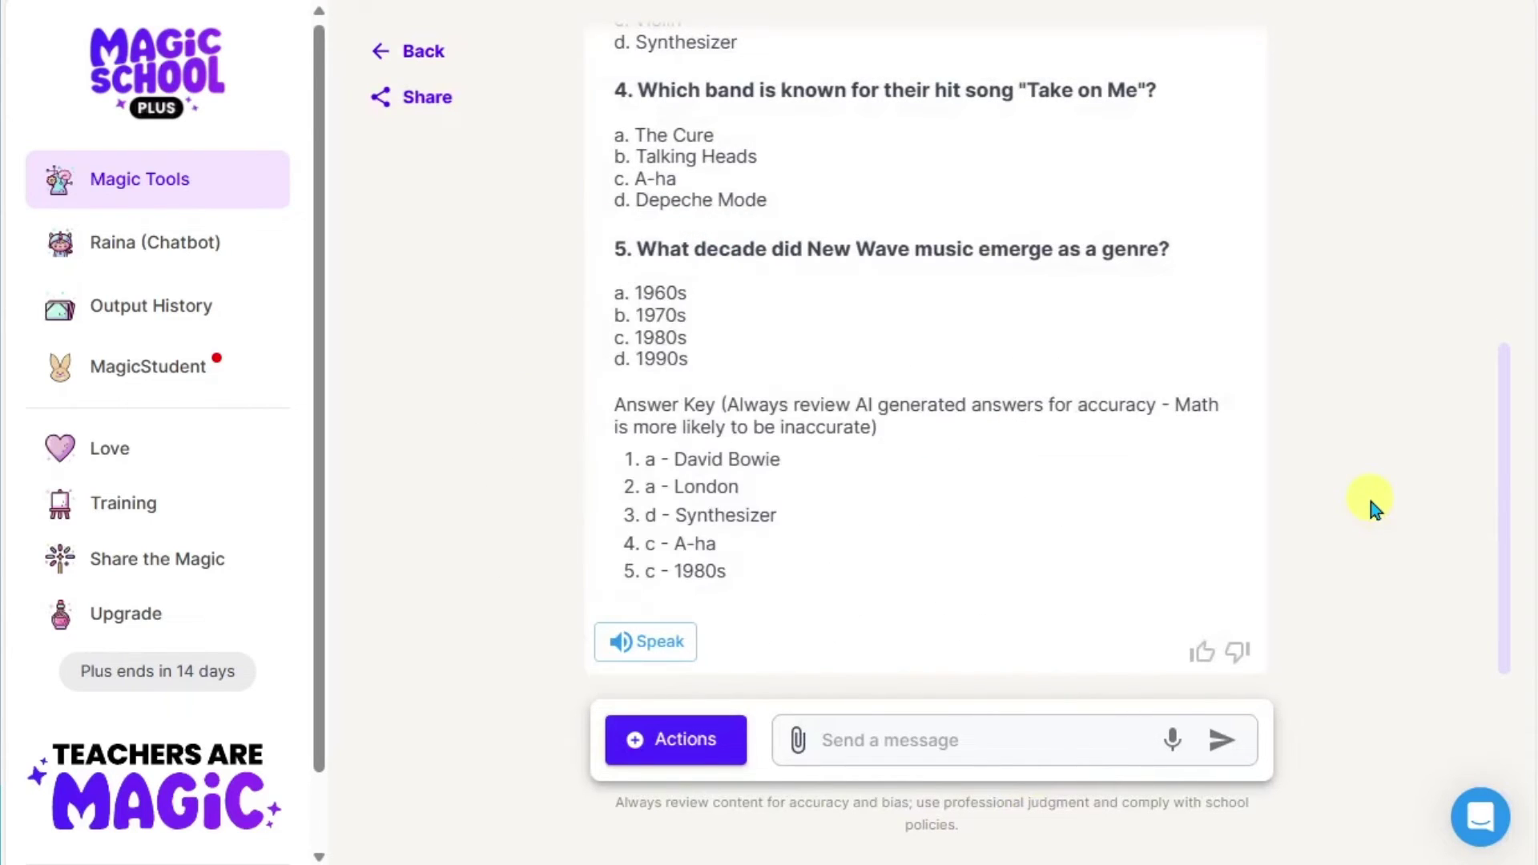
Review the generated quiz from its first question through to the answer key
scroll(1370, 501, "up", 5)
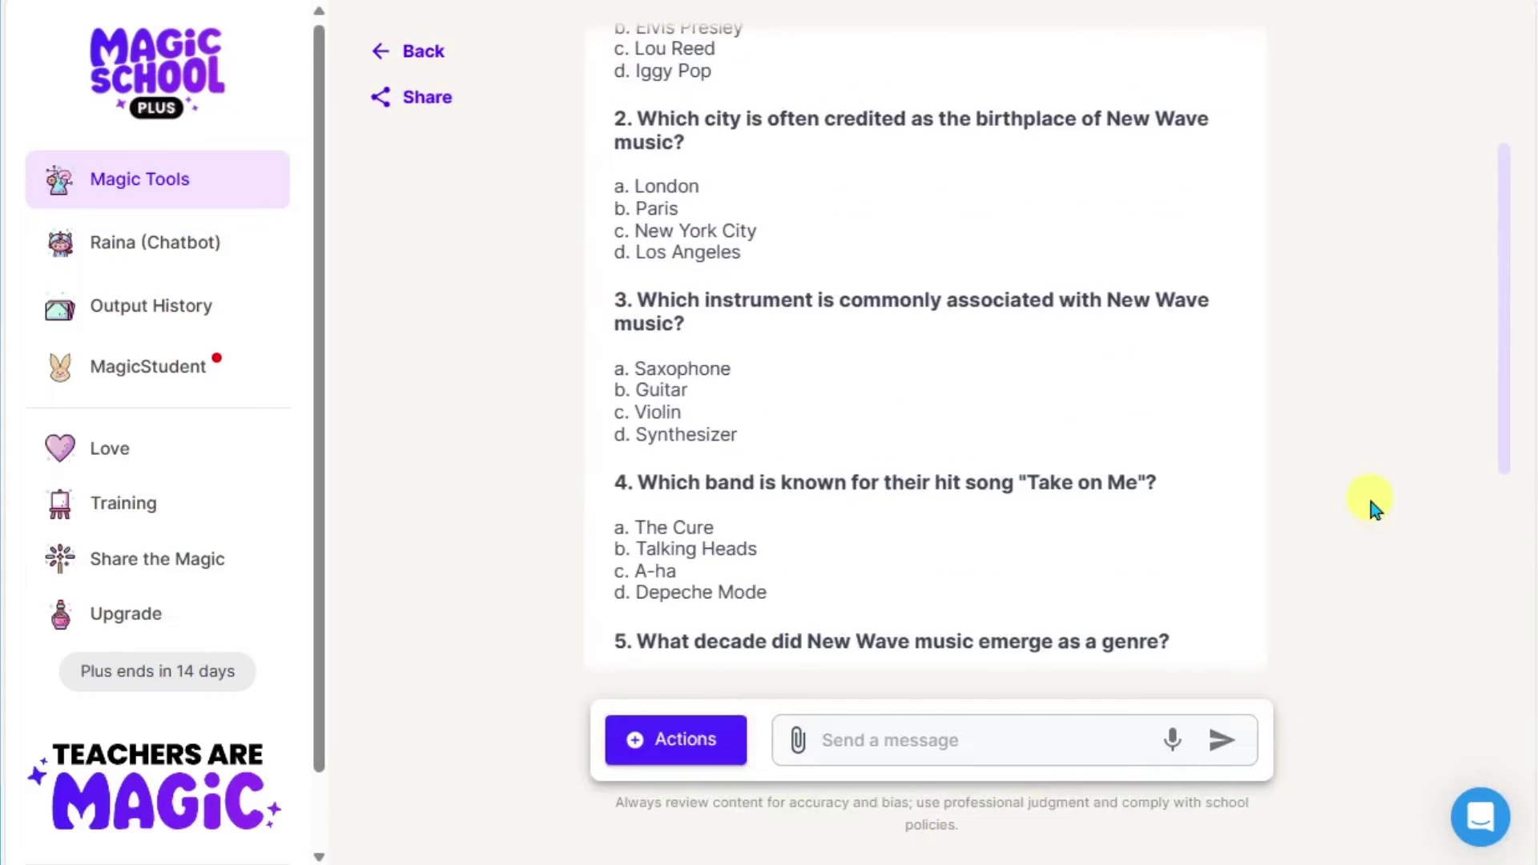
scroll(1368, 502, "up", 3)
mouse_move(917, 261)
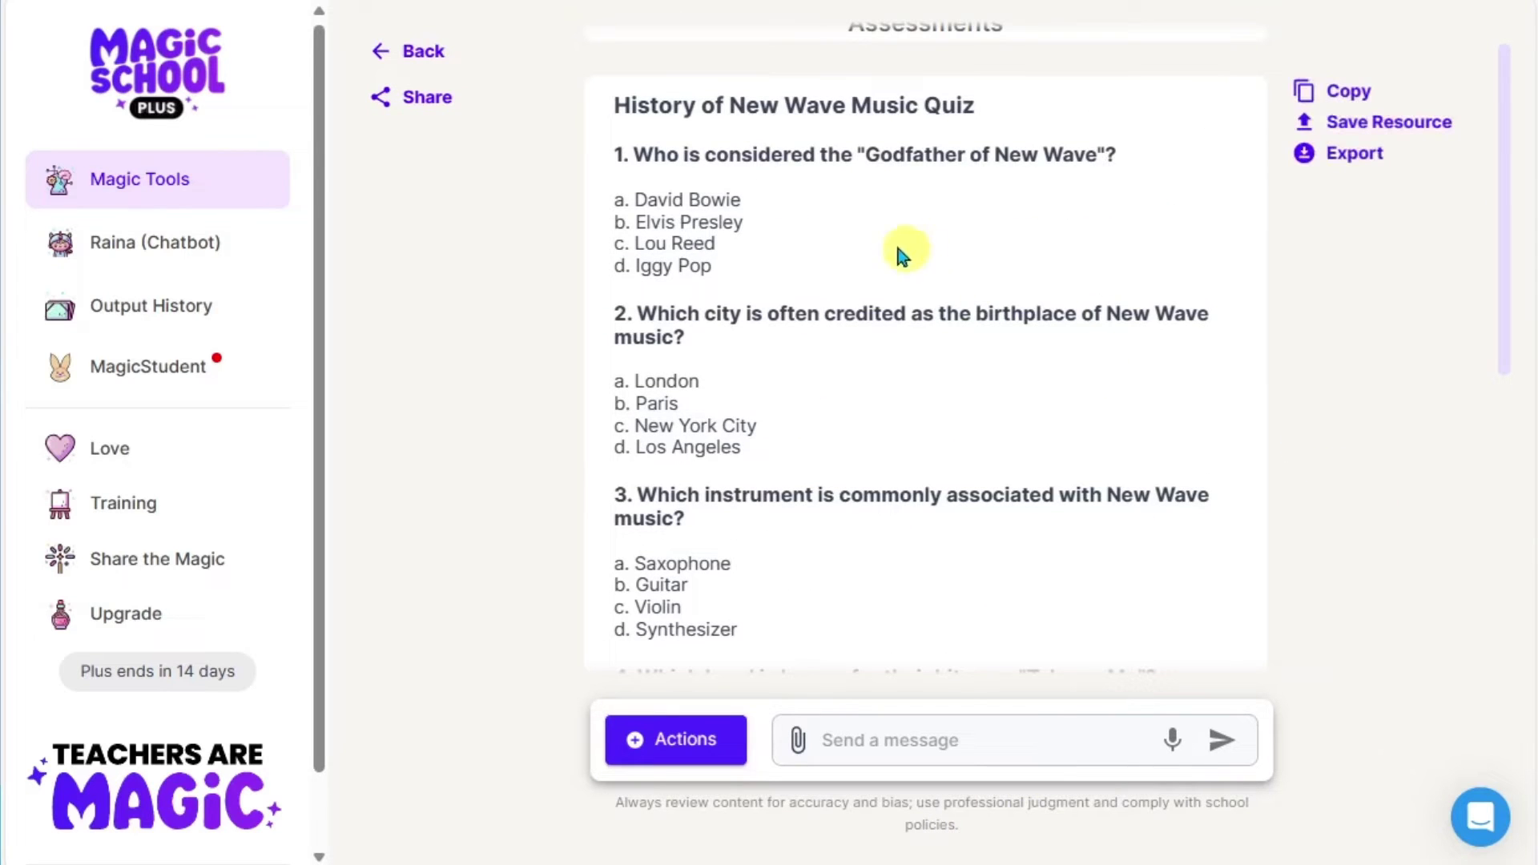
scroll(1349, 386, "down", 7)
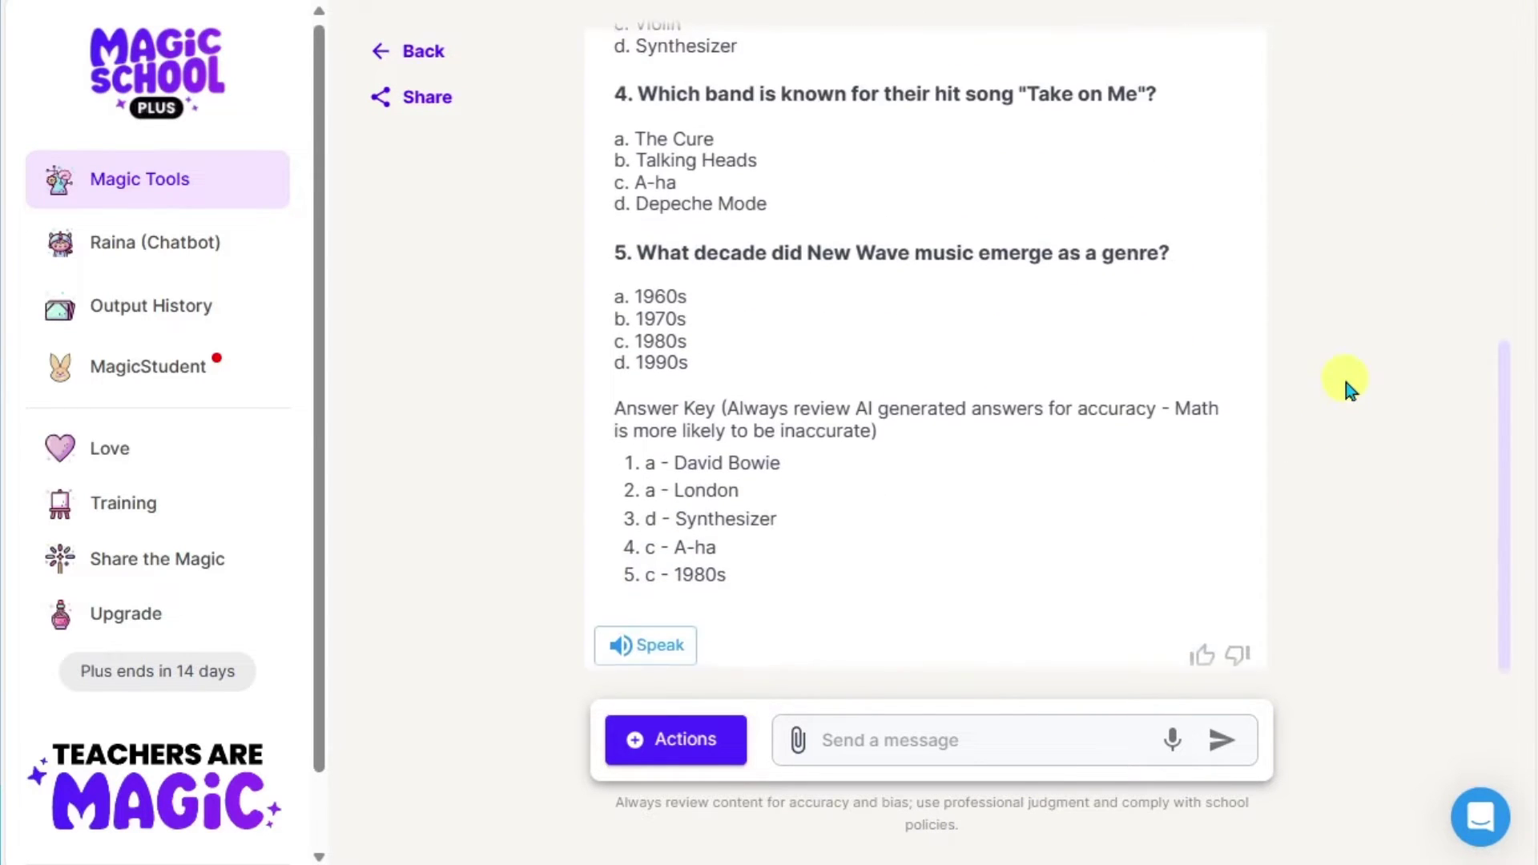
mouse_move(858, 388)
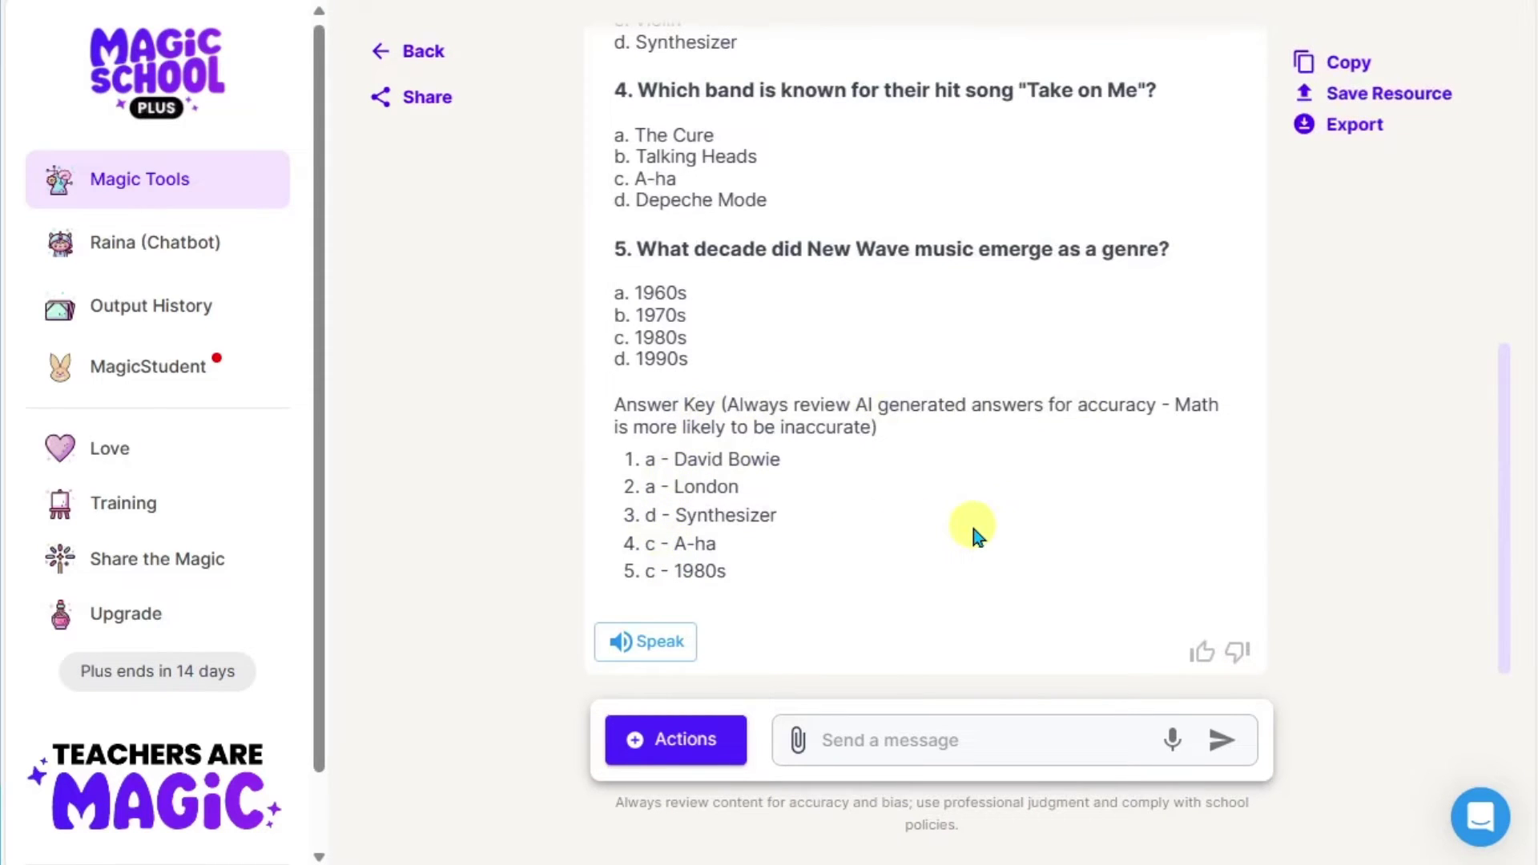
Examine the follow-up actions for the quiz, including the question types, length choices and custom prompts
left_click(658, 743)
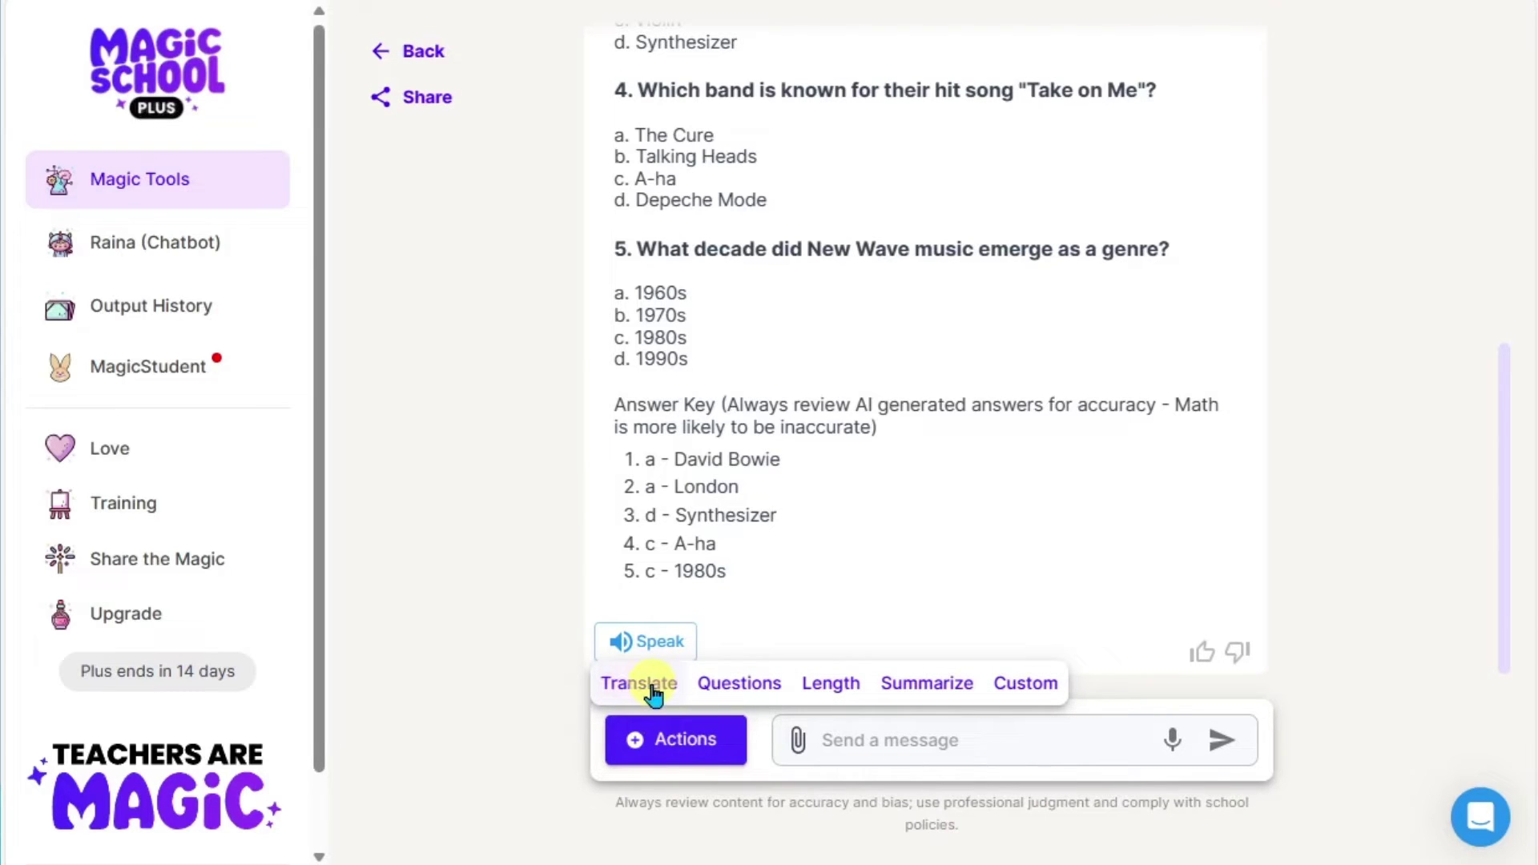
left_click(739, 689)
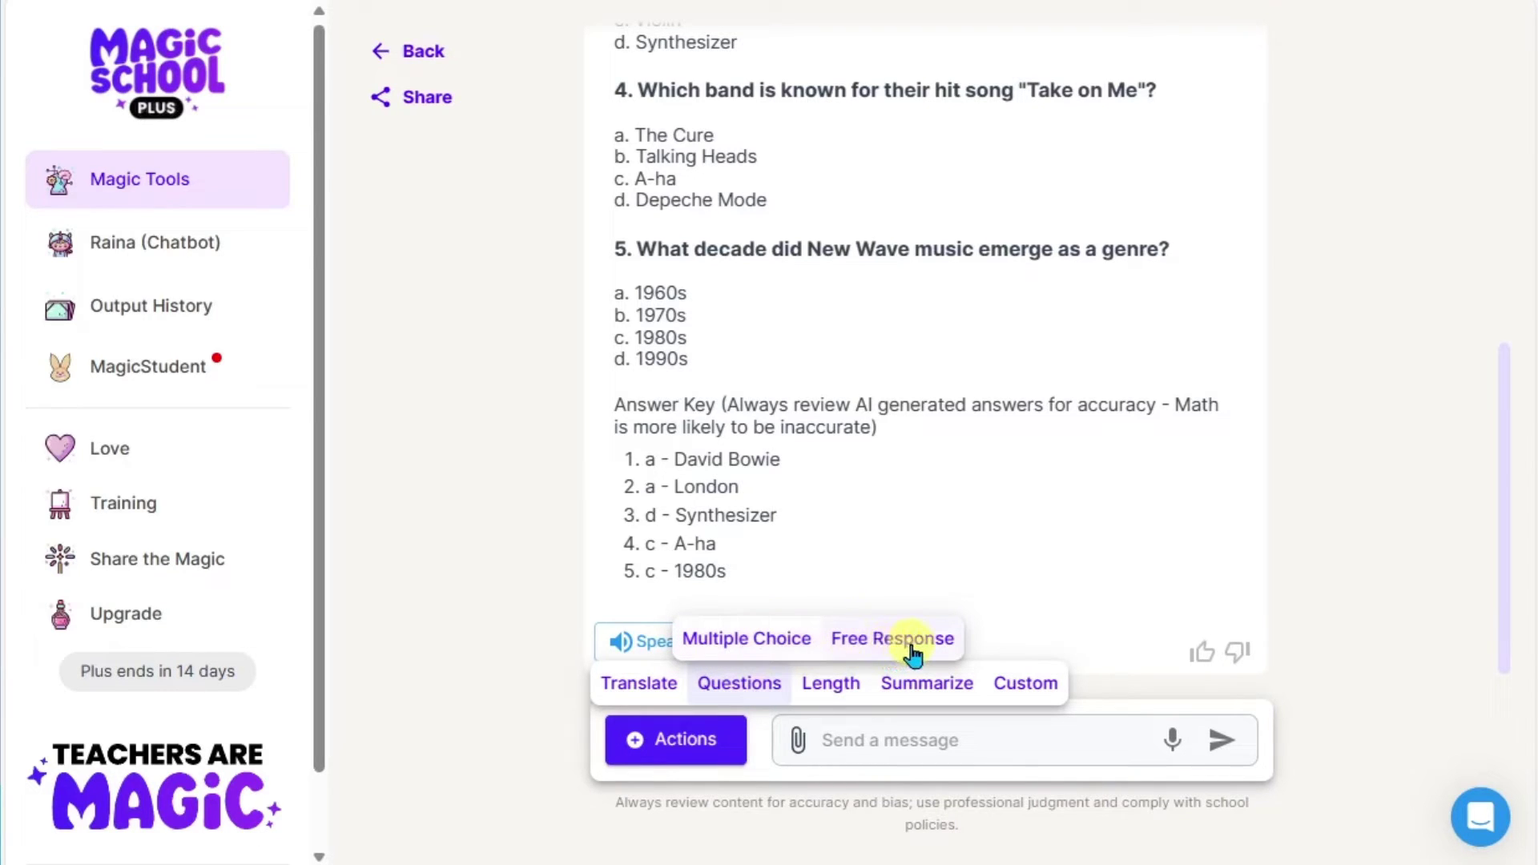
mouse_move(825, 689)
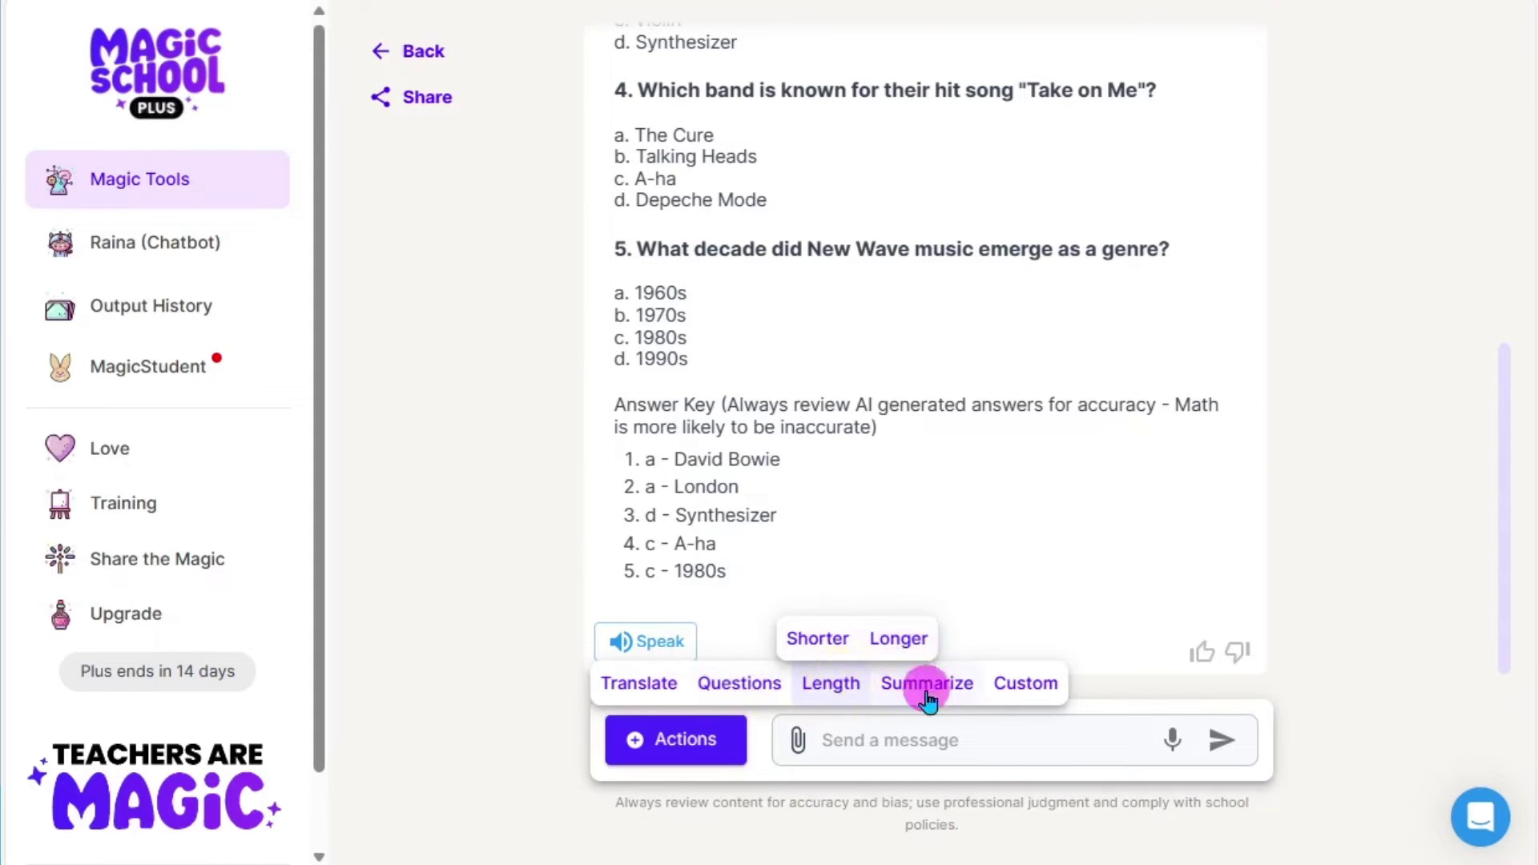
mouse_move(927, 700)
mouse_move(1028, 697)
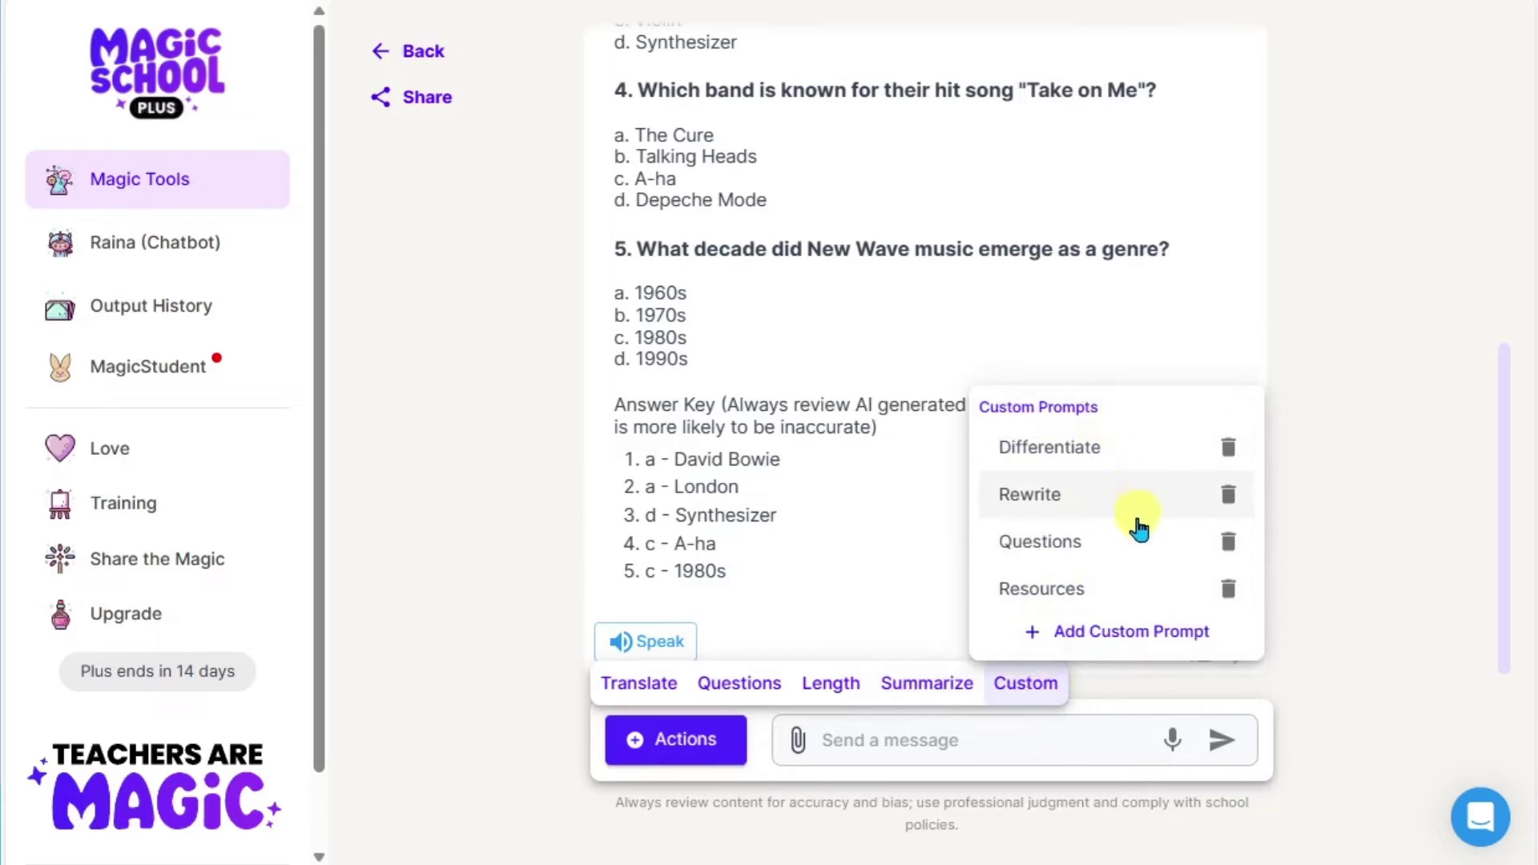
Check the original prompt inputs of the assessment and display the available export formats
scroll(1318, 632, "up", 10)
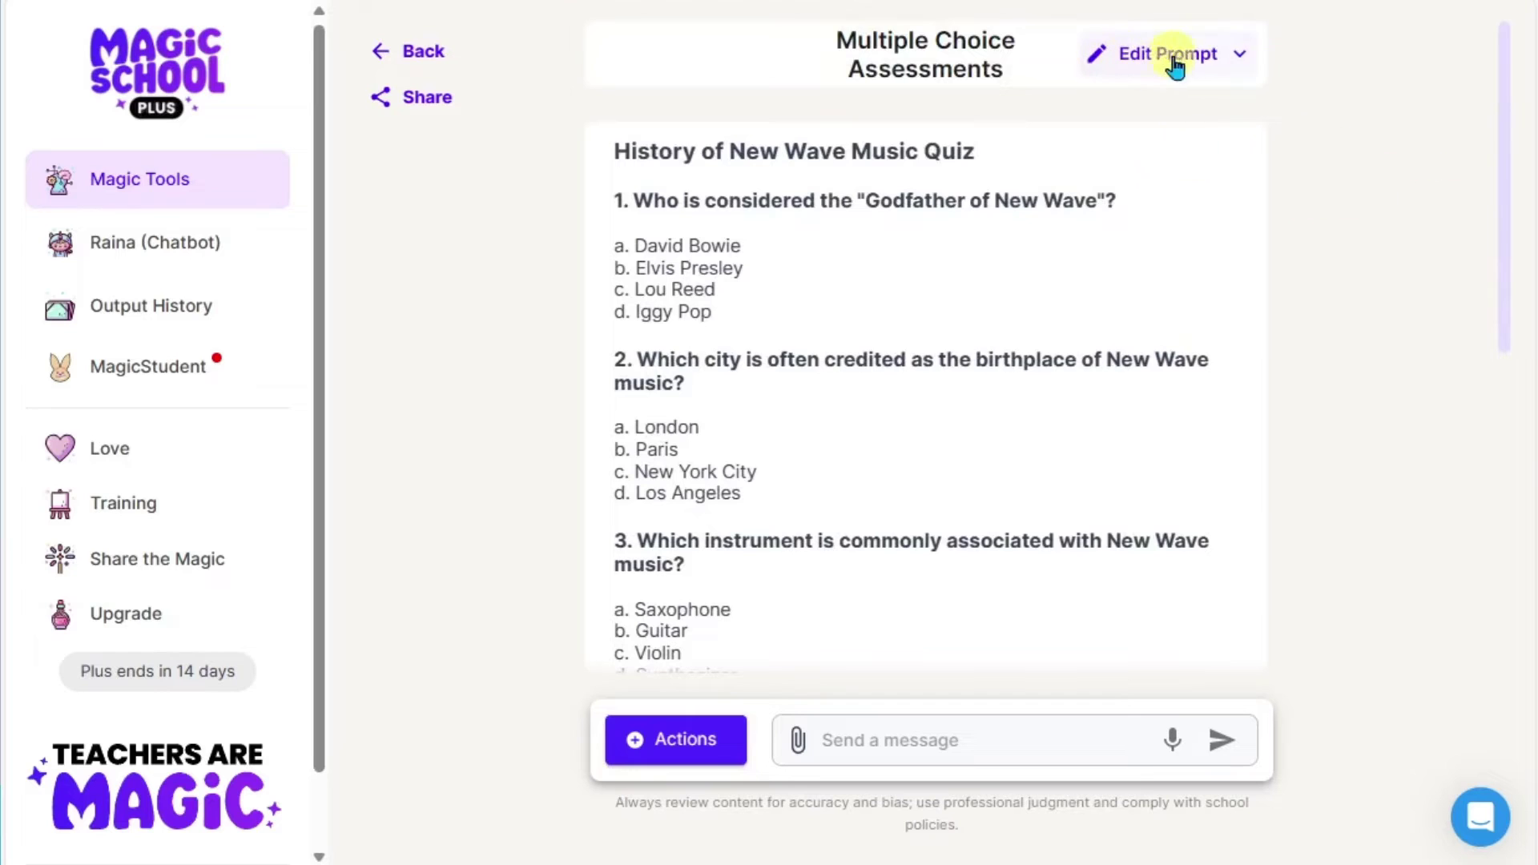
left_click(1241, 56)
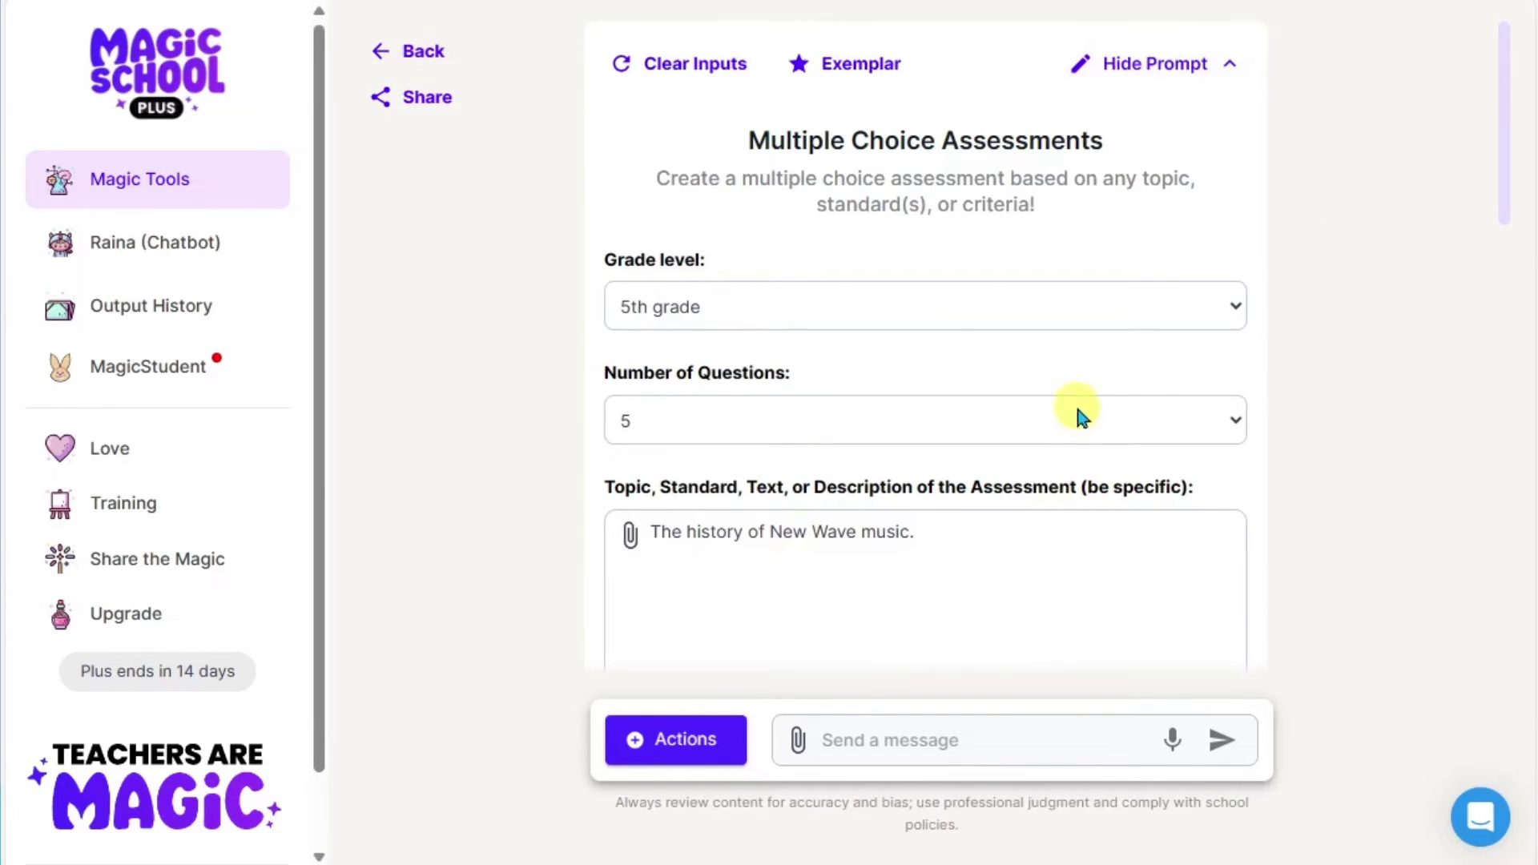
left_click(1227, 64)
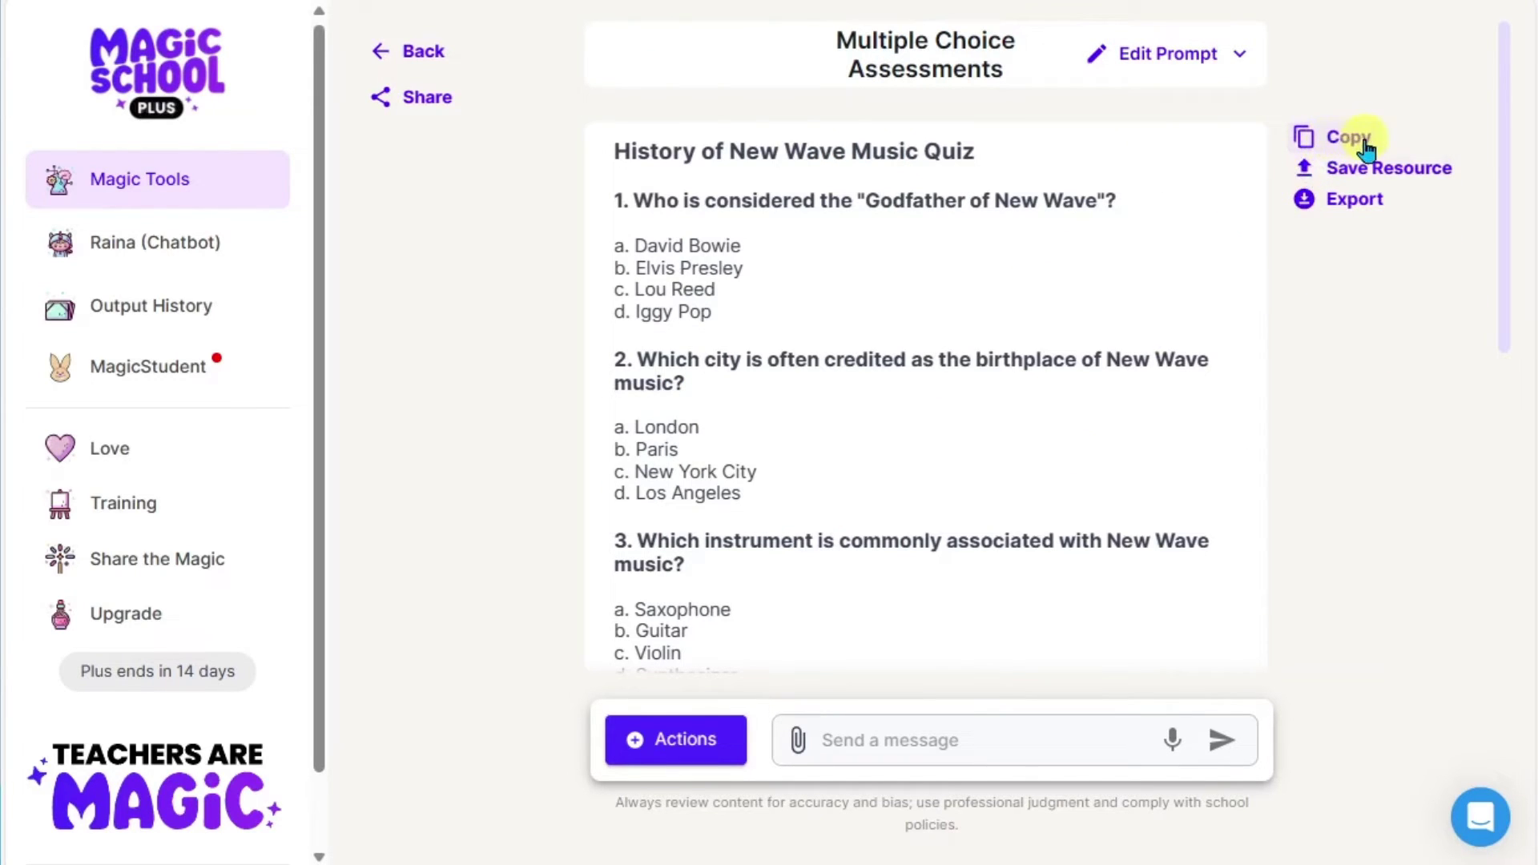
left_click(1326, 199)
mouse_move(1346, 207)
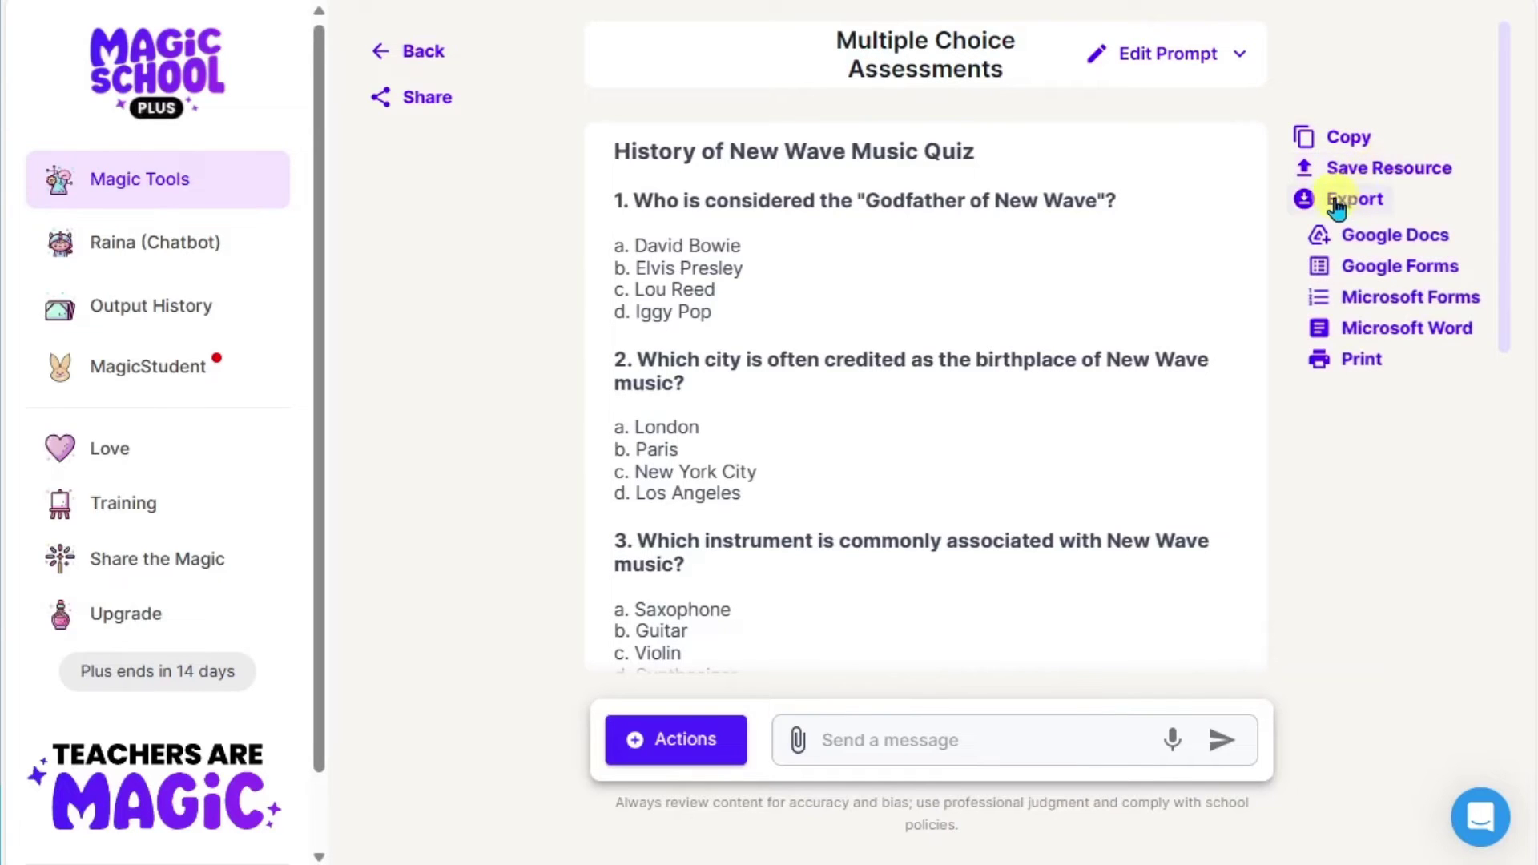
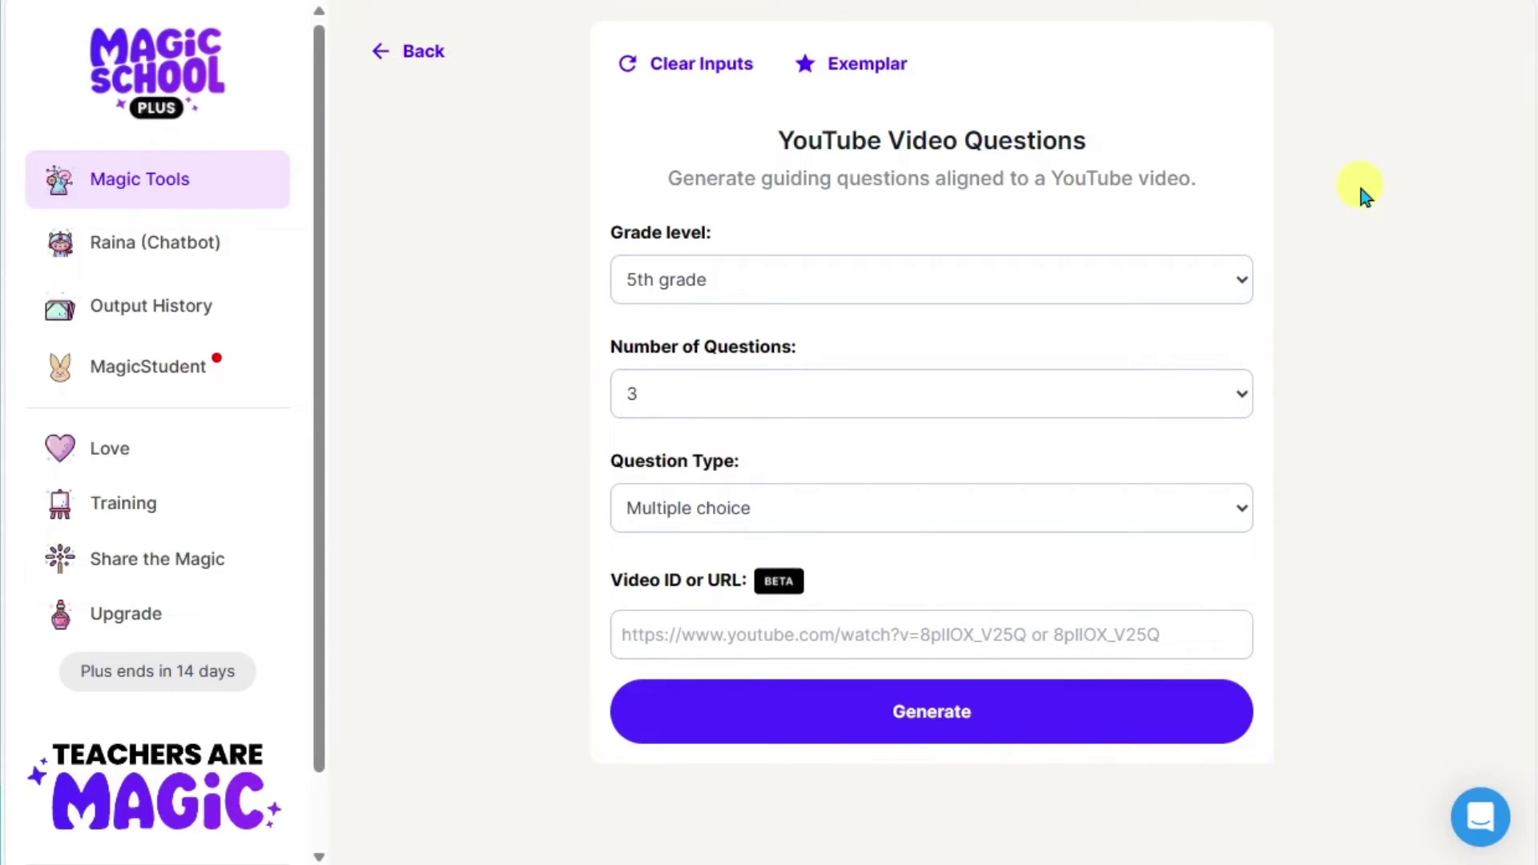
Switch to YouTube and copy the share link of the video "A Brief History of New Wave."
left_click(623, 635)
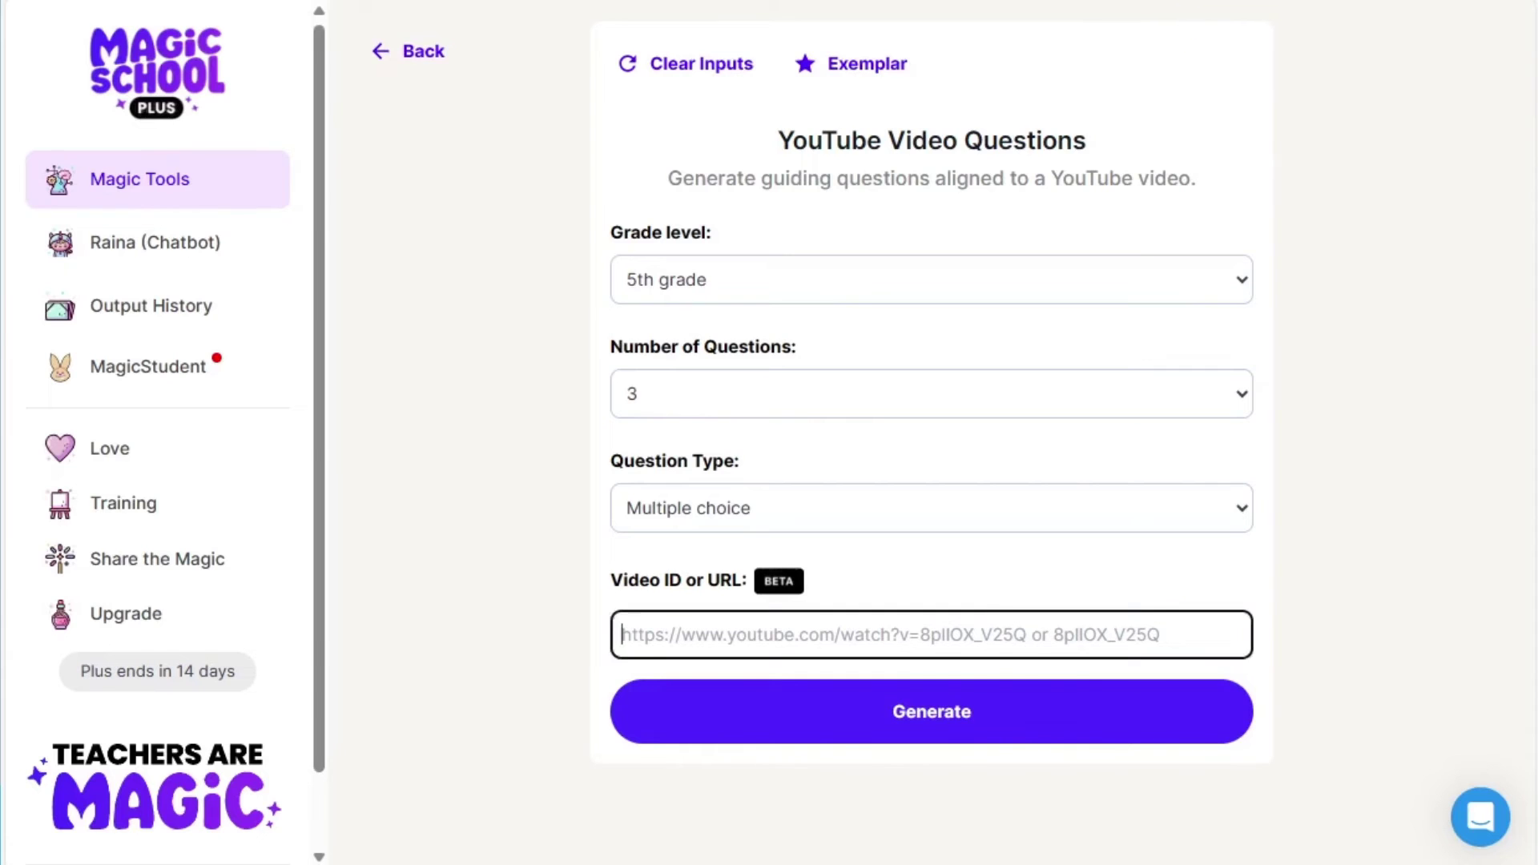
key("alt+Tab")
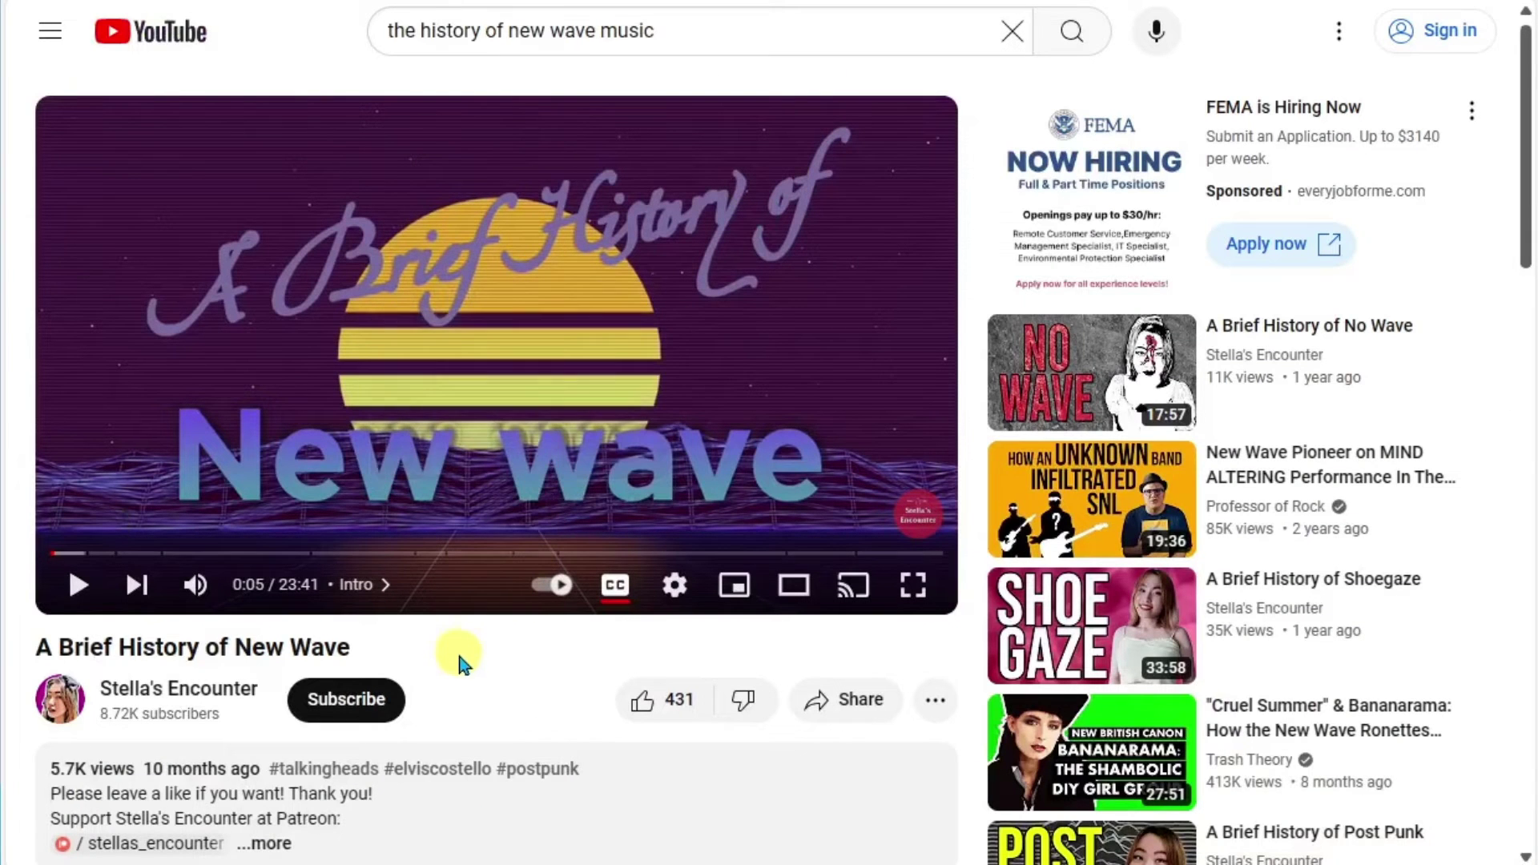
left_click(829, 709)
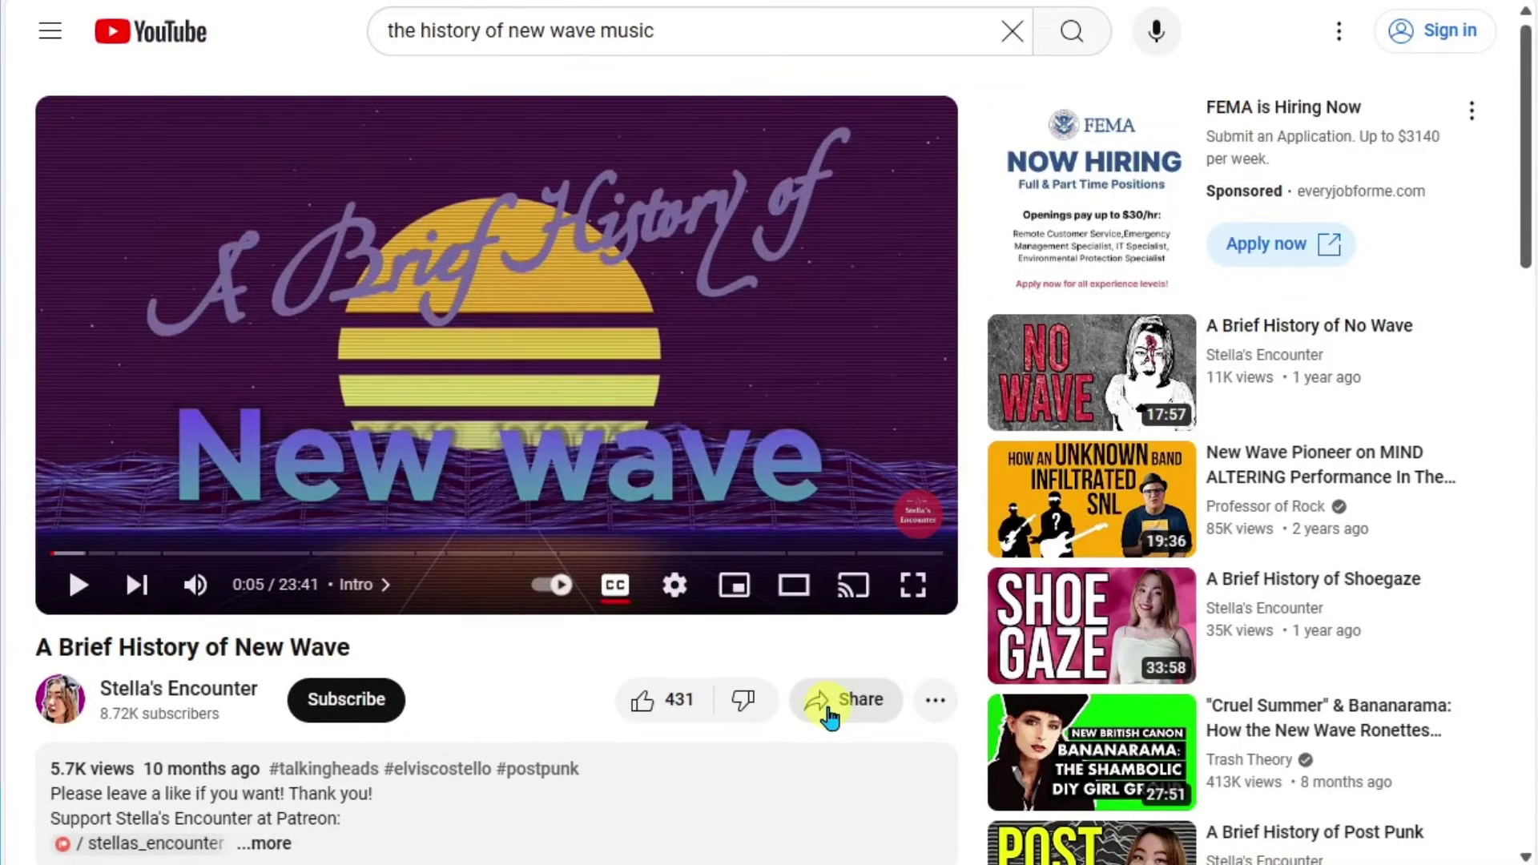
left_click(1011, 481)
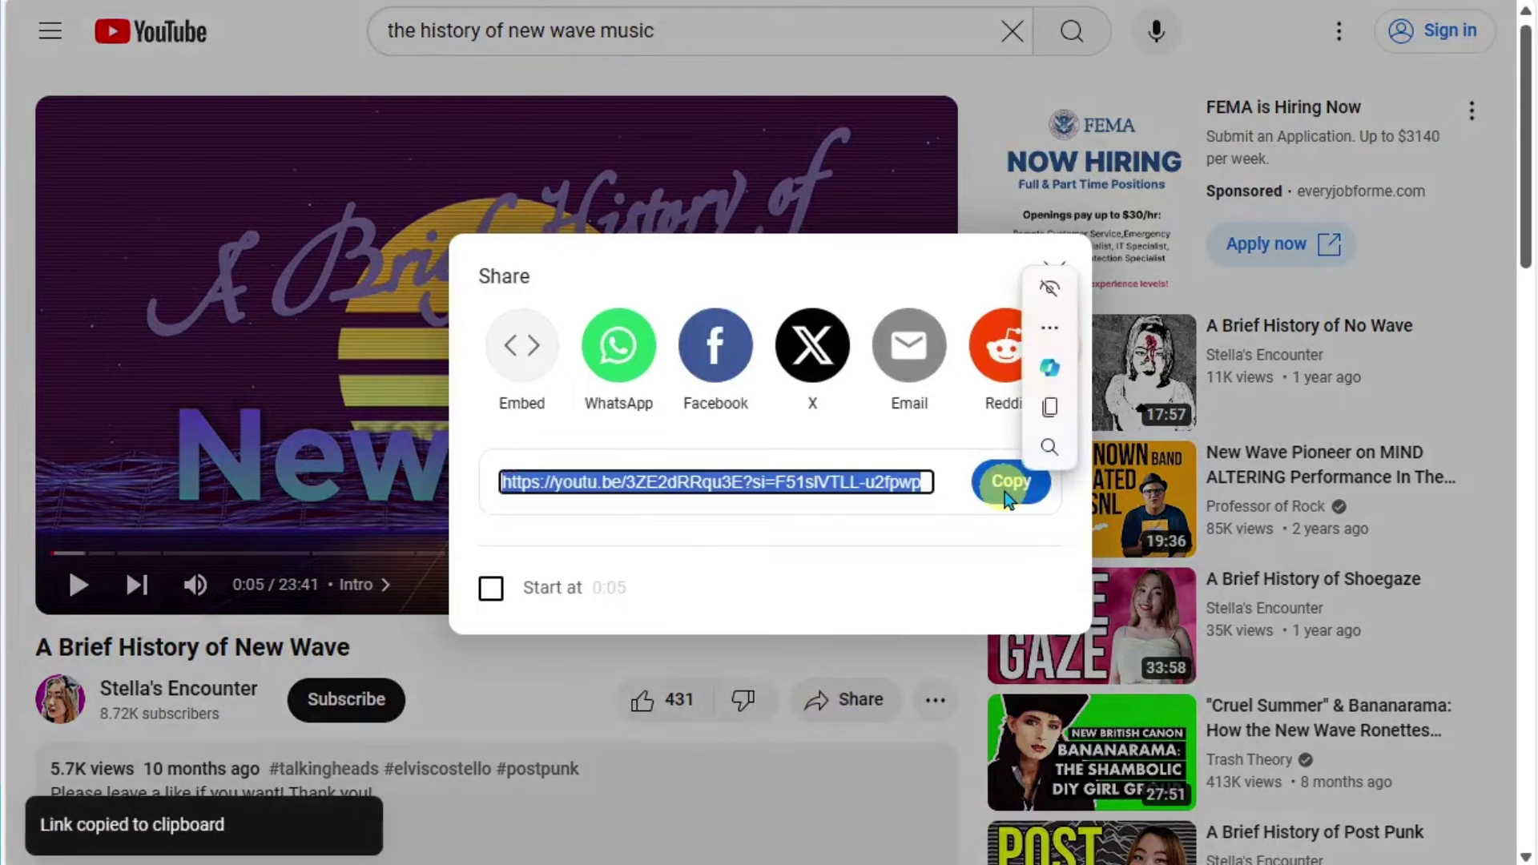
Back in MagicSchool, generate 3 multiple choice questions for 5th grade from the copied video link and review the questions and answer key
key("alt+Tab")
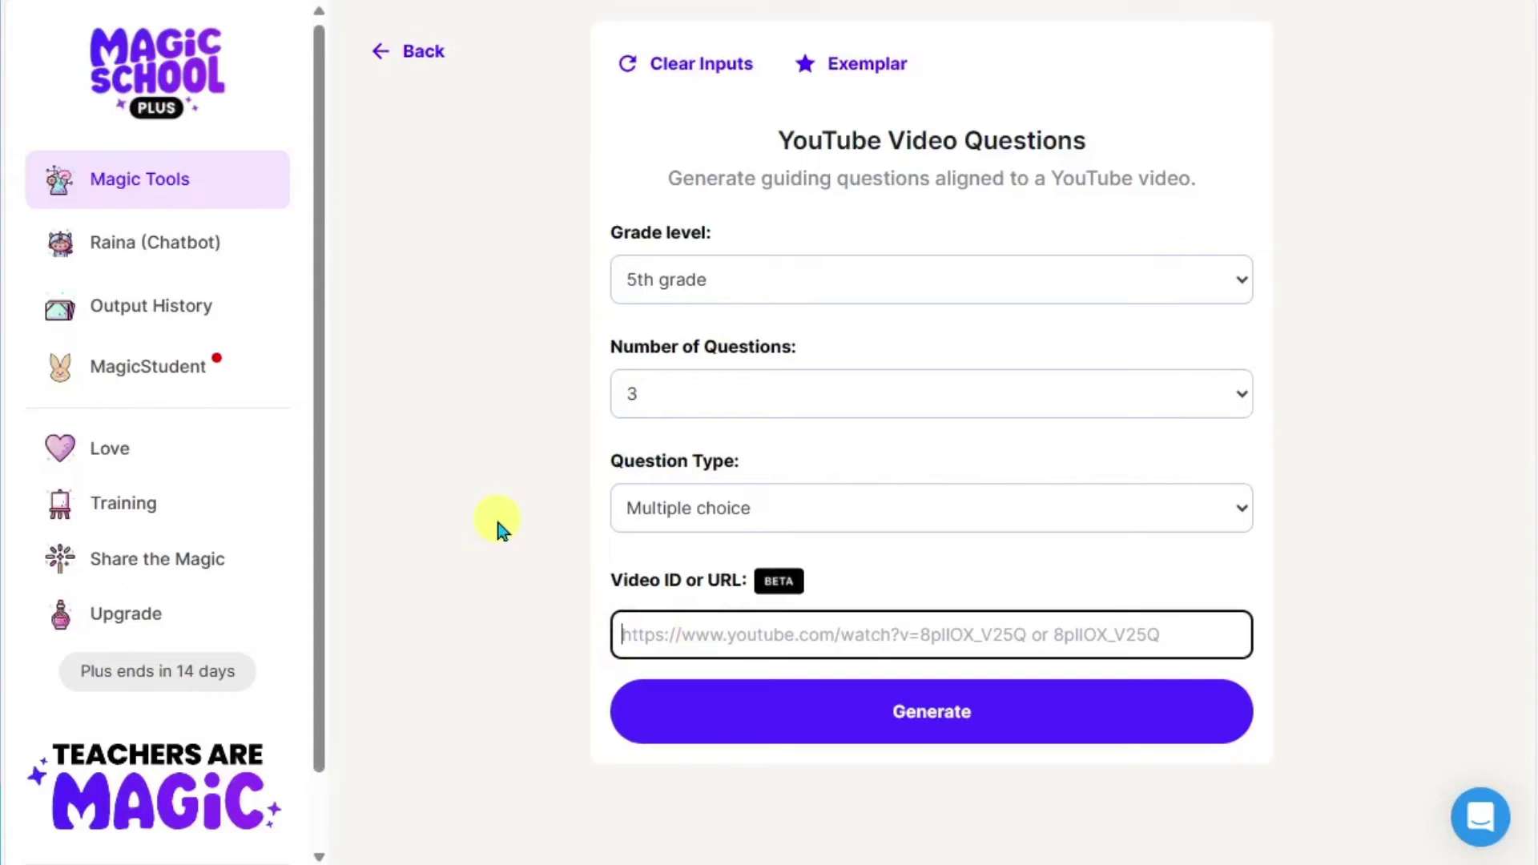
key("ctrl+v")
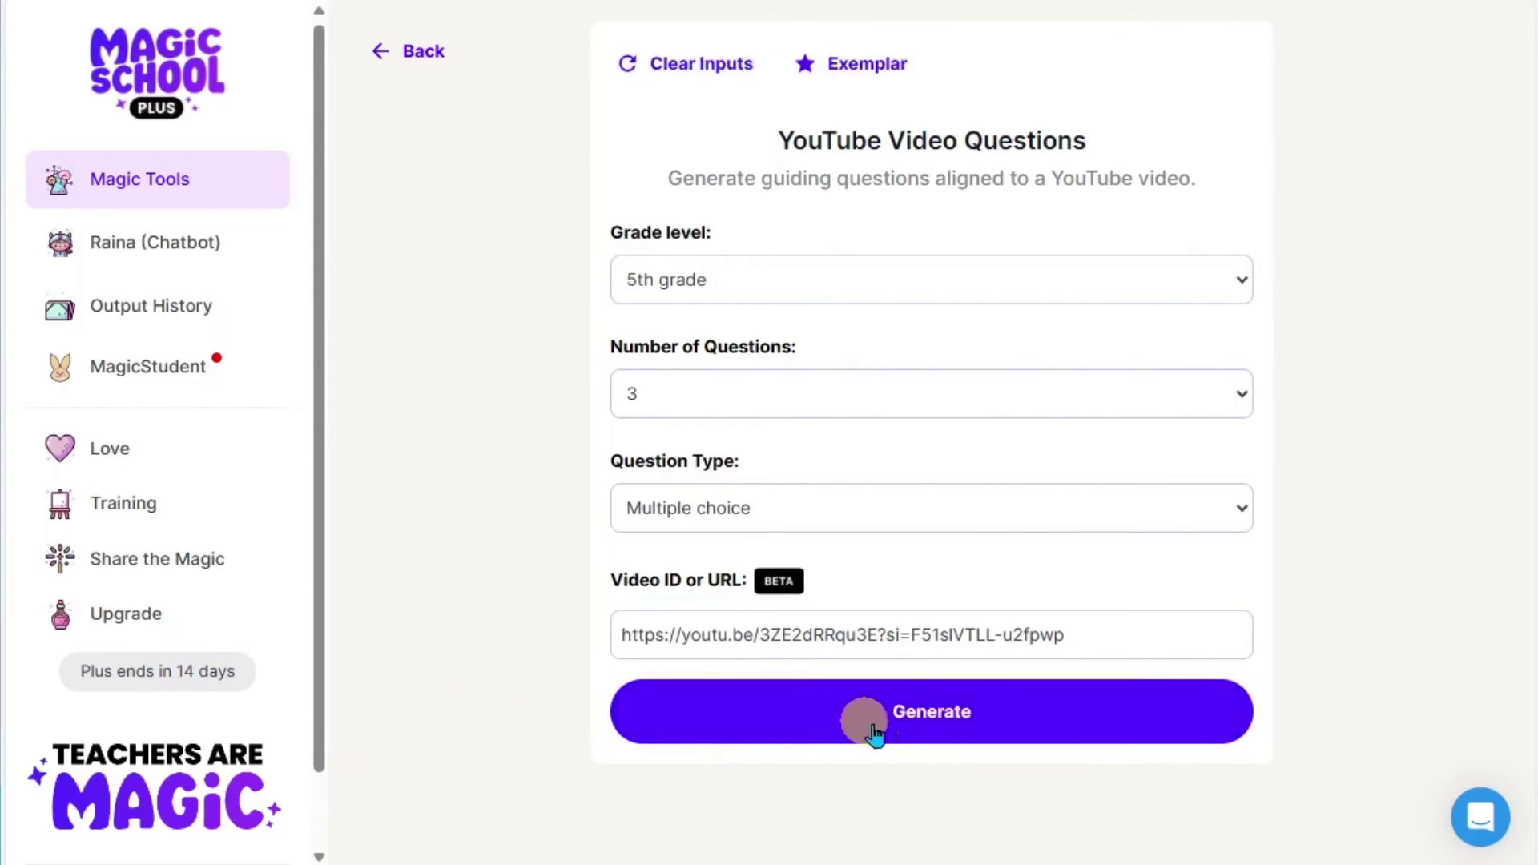
left_click(1016, 721)
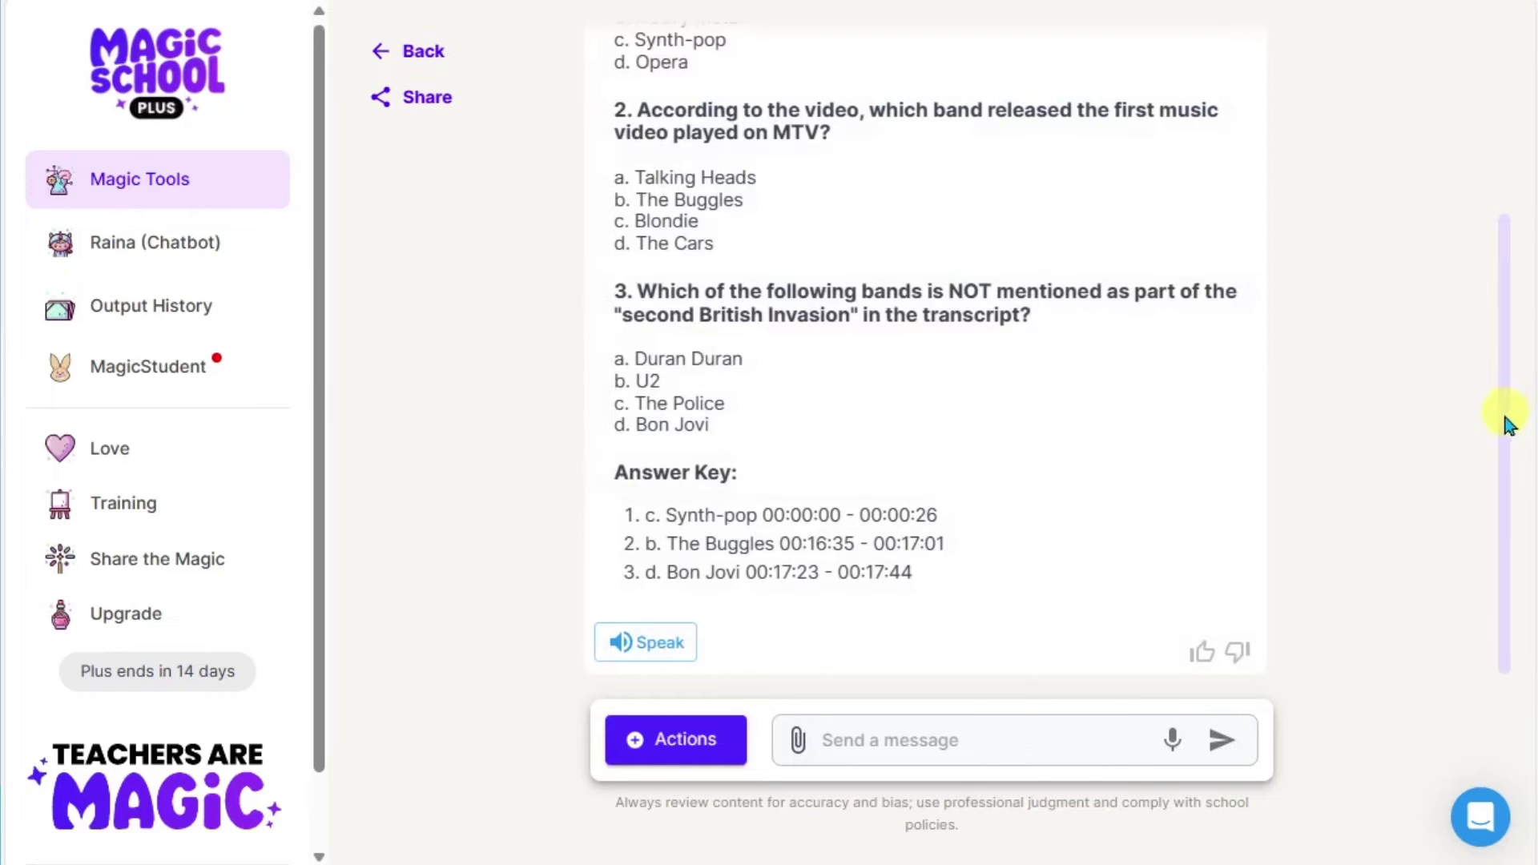
left_click_drag(1506, 425, 1530, 473)
mouse_move(973, 466)
Return to the Magic Tools catalog and browse the available teacher tools
left_click(414, 52)
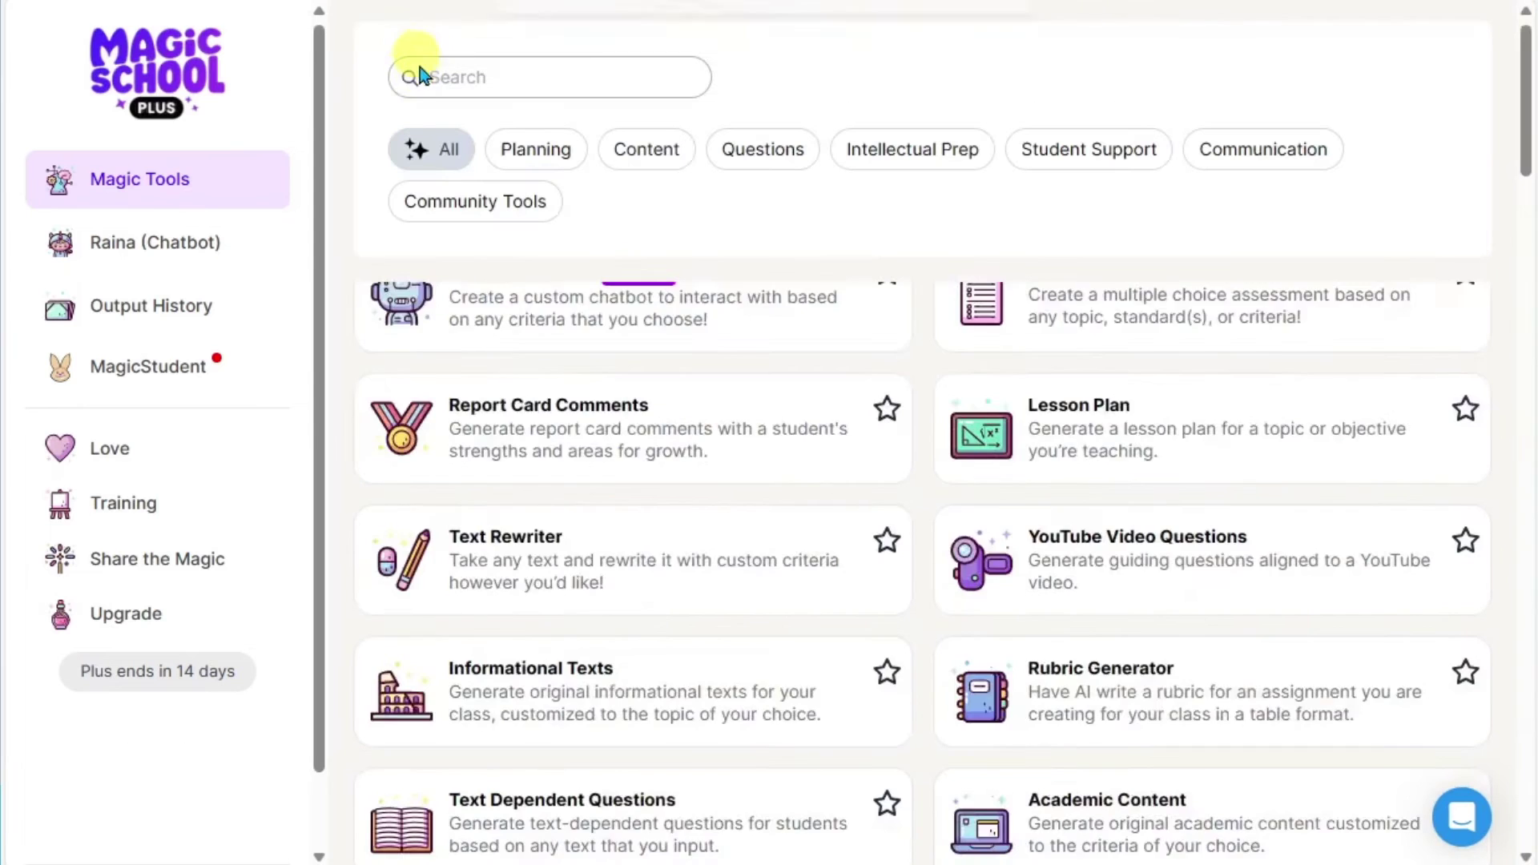
left_click_drag(1524, 100, 1530, 250)
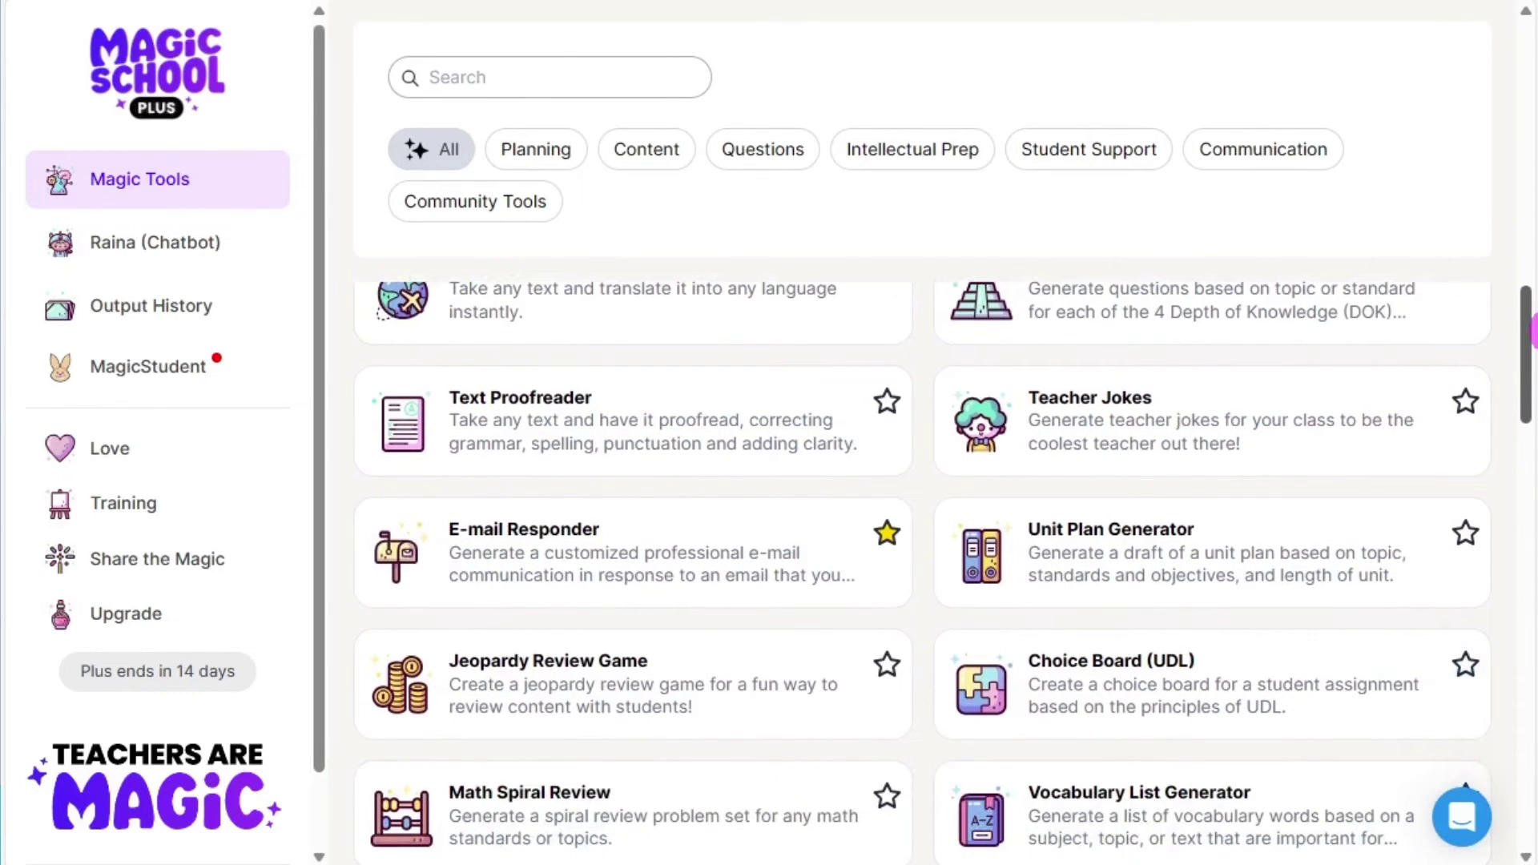
scroll(918, 572, "down", 3)
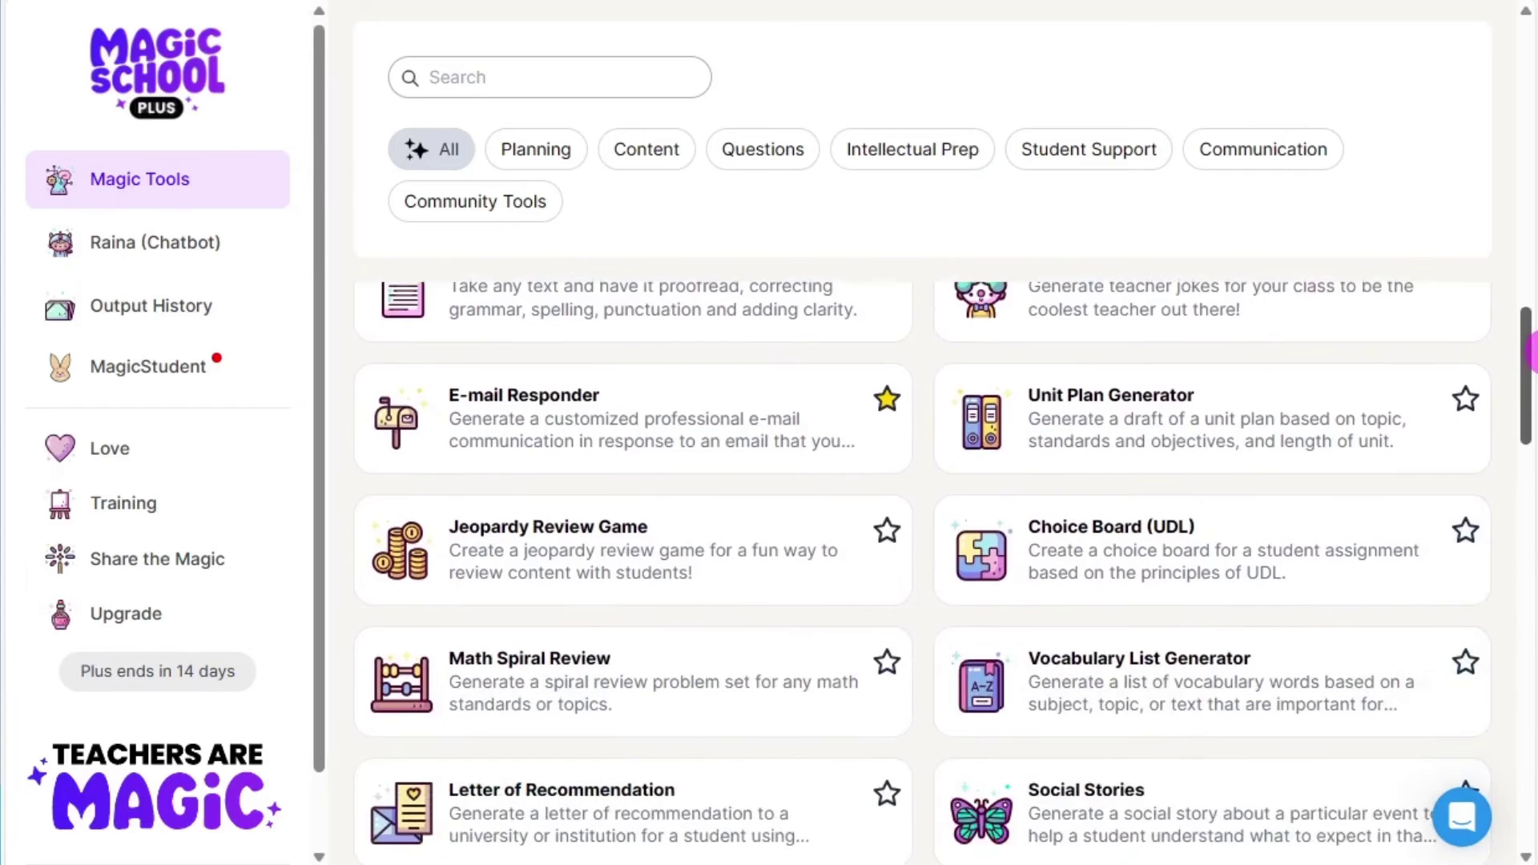
scroll(918, 572, "down", 1)
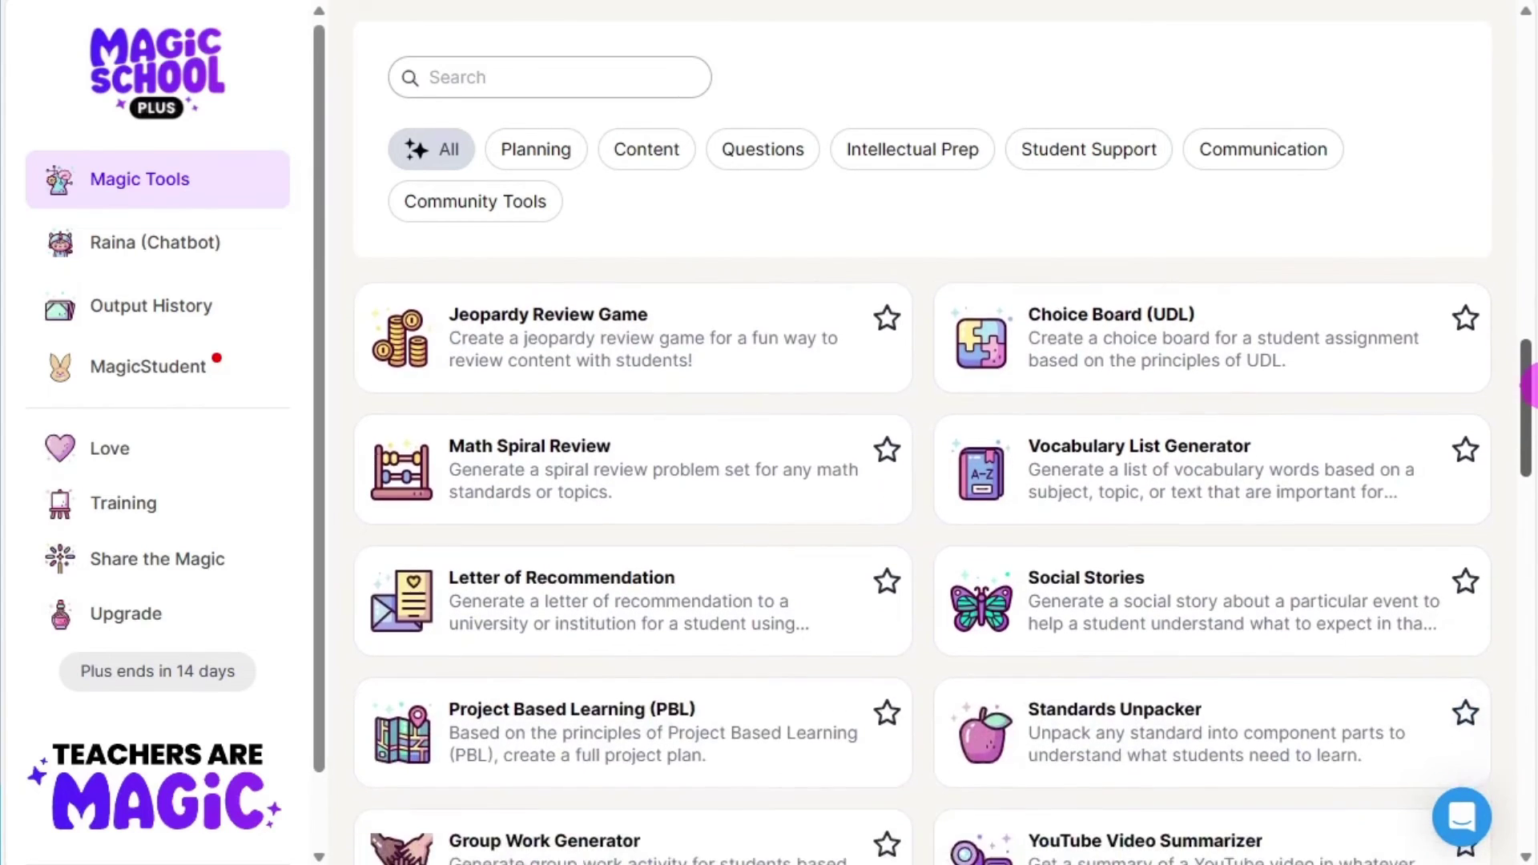
scroll(918, 573, "down", 1)
scroll(918, 573, "down", 2)
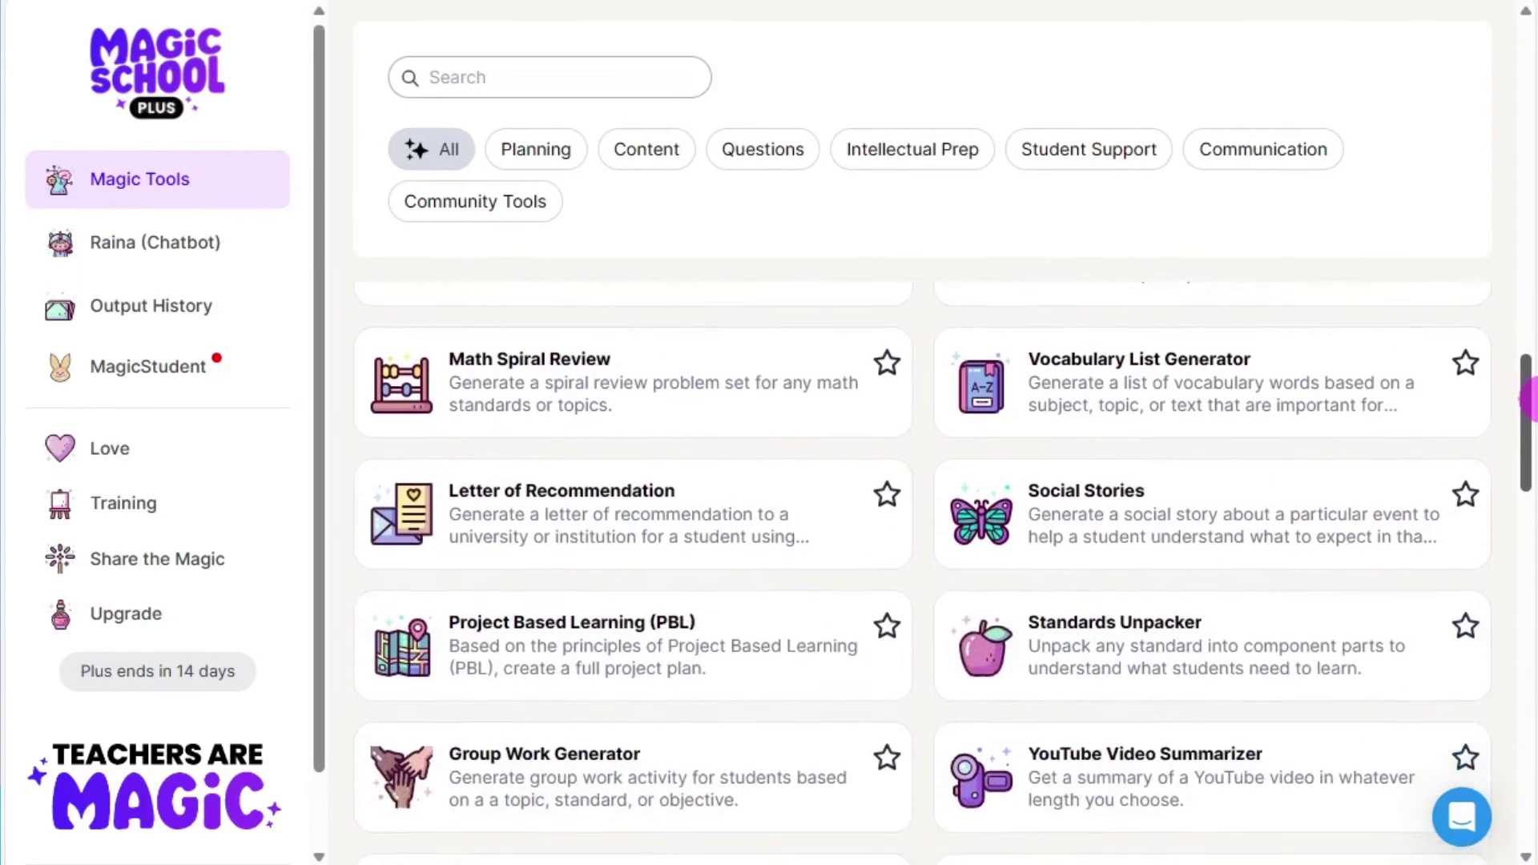
left_click_drag(1528, 408, 1532, 495)
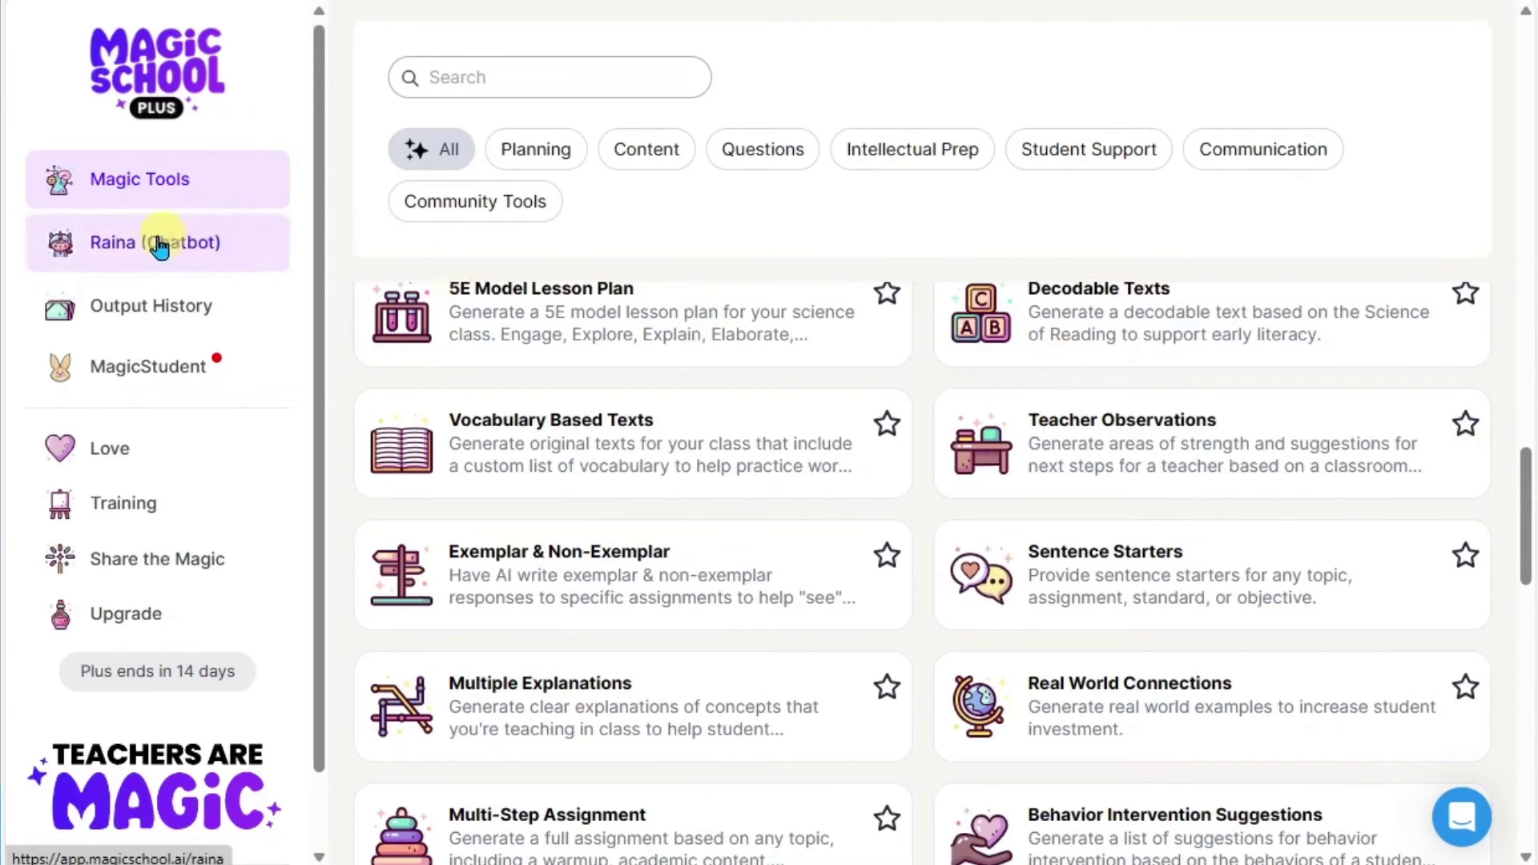
Ask the Raina chatbot the suggested question "How can I find local professionals to speak in my class?"
left_click(126, 244)
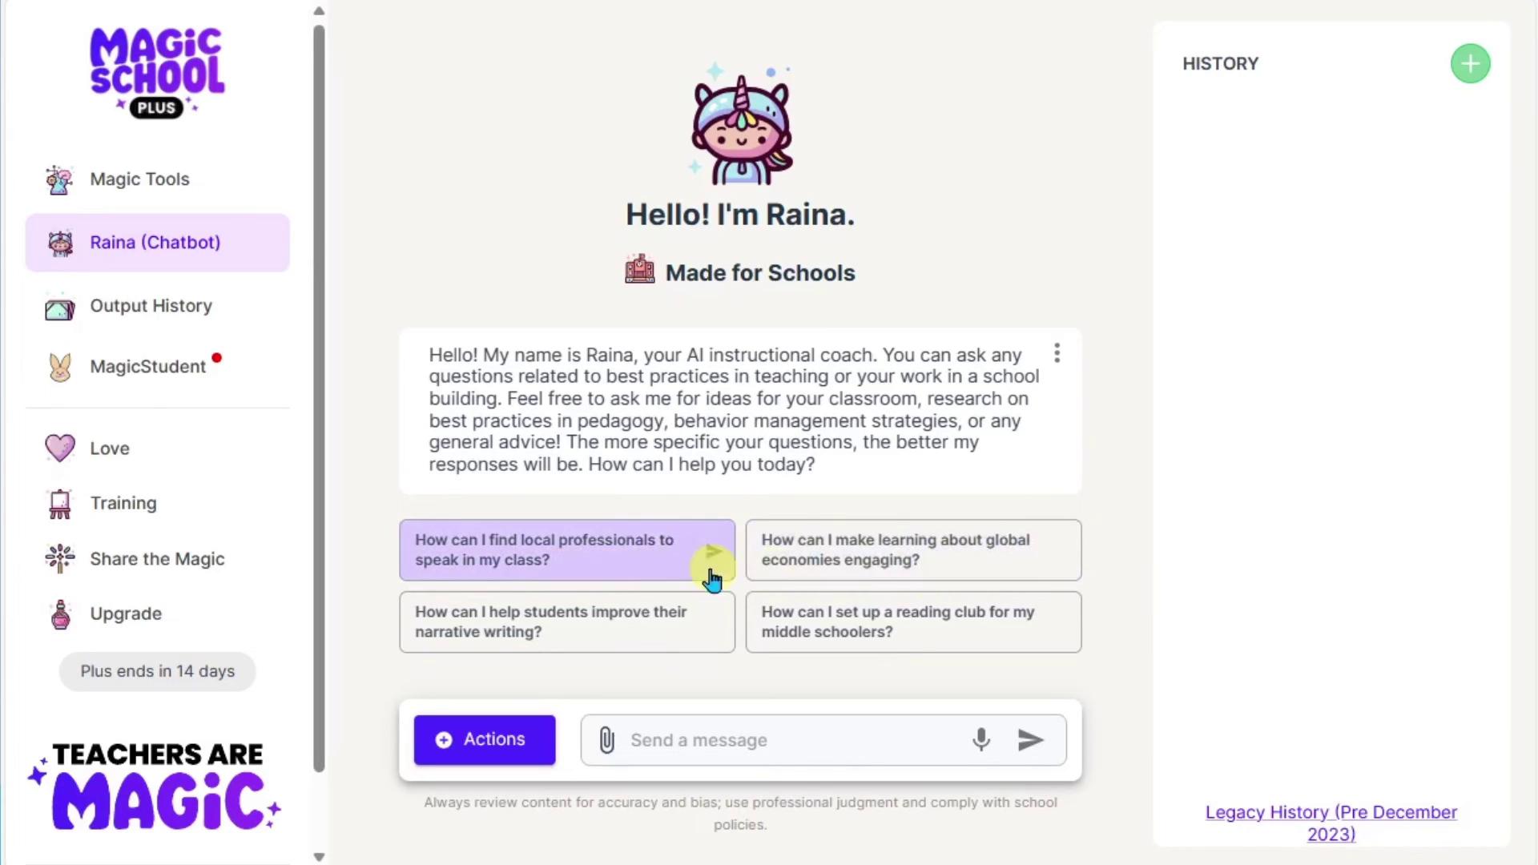
left_click(719, 747)
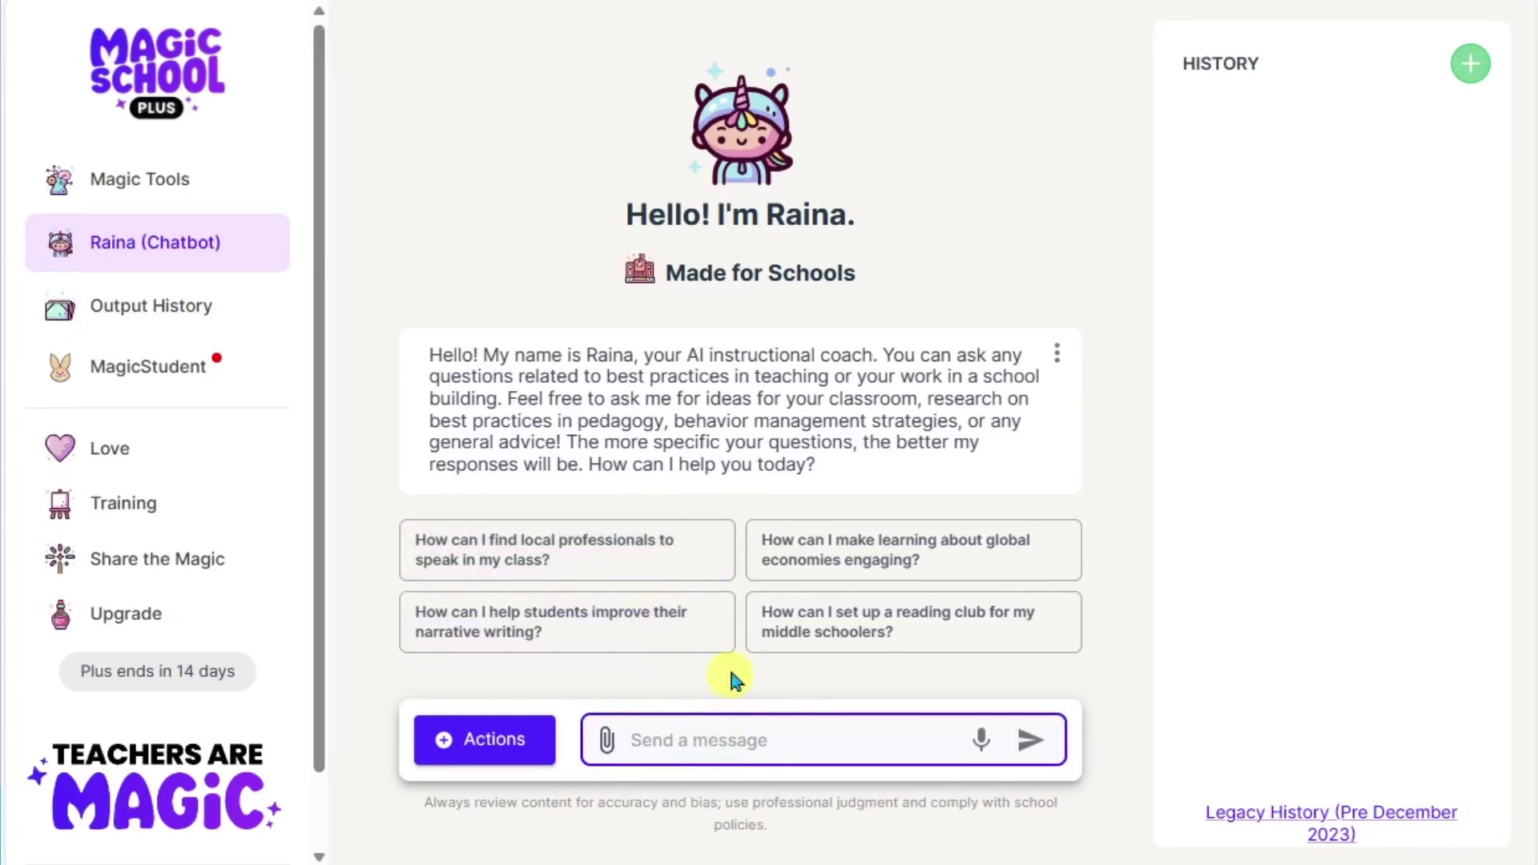
left_click(580, 569)
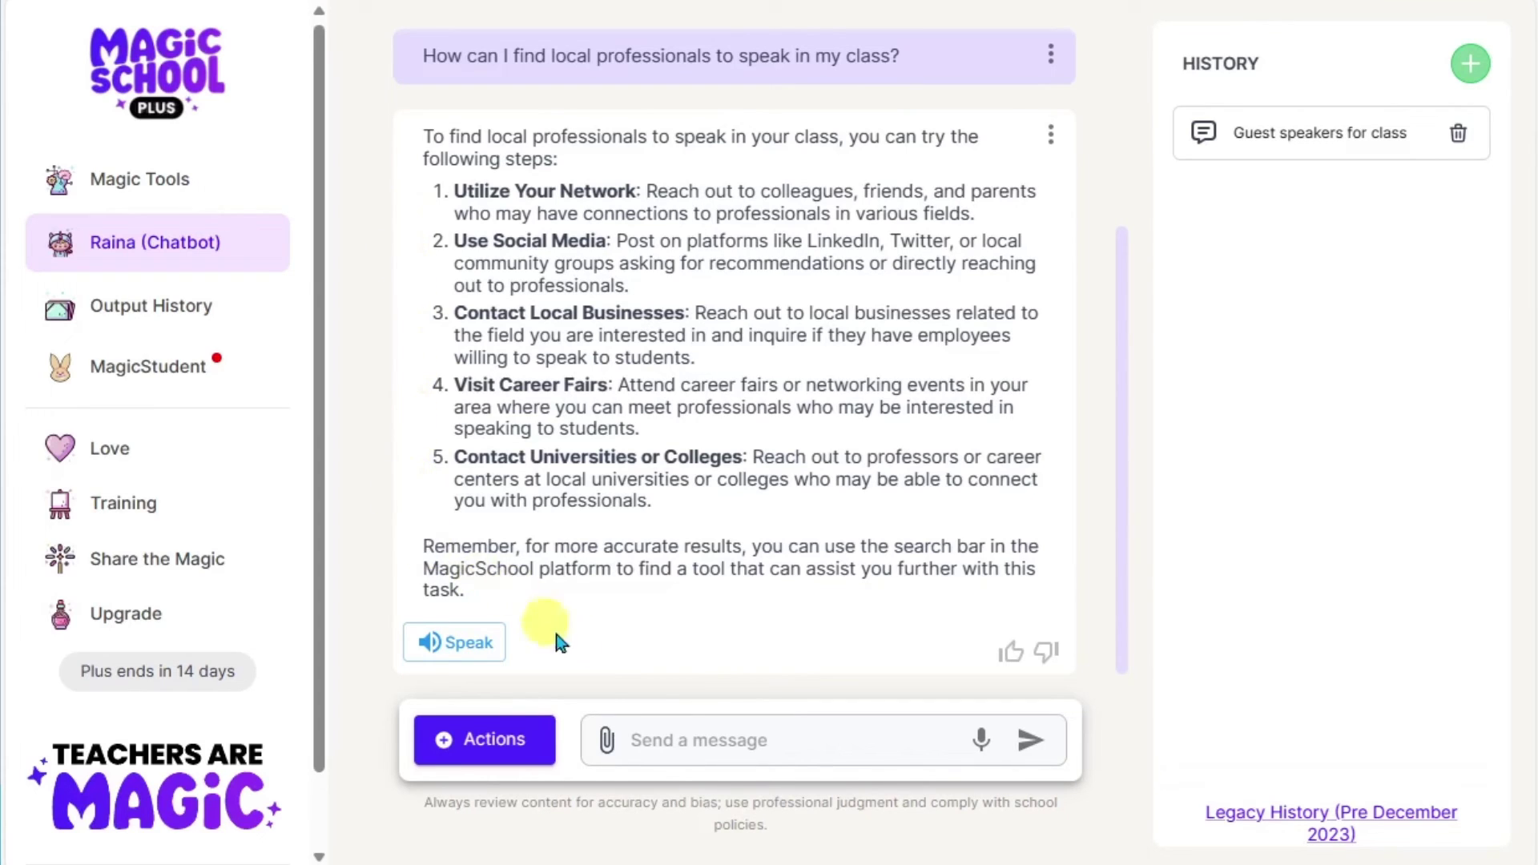
Send Raina the follow-up "I'm looking for professionals in the music industry." and check the available chat actions
left_click(725, 741)
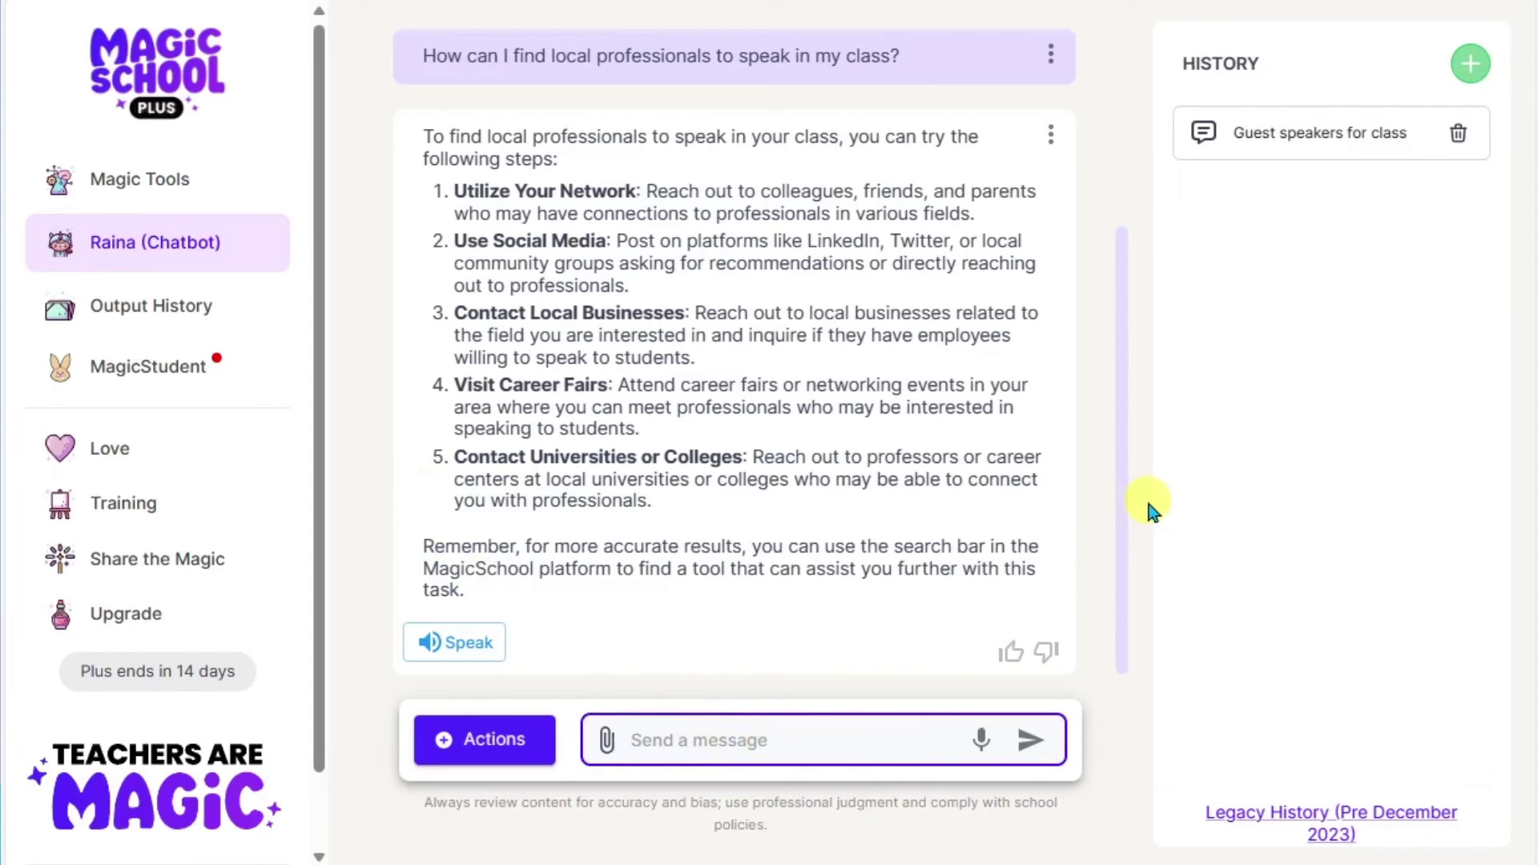
type("I'm looking for professionals in the music industry.")
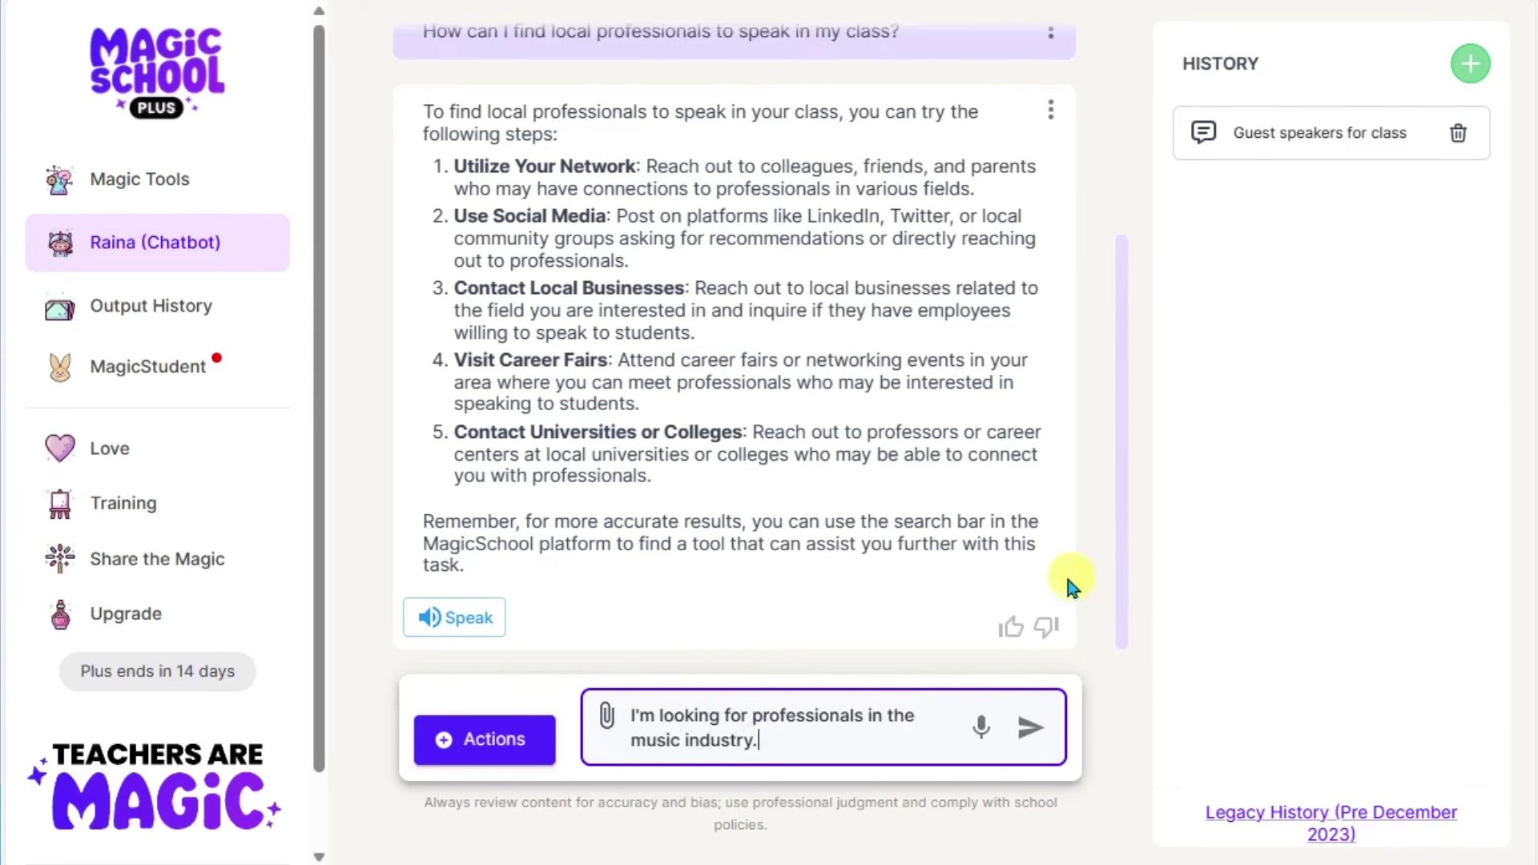
left_click(1031, 729)
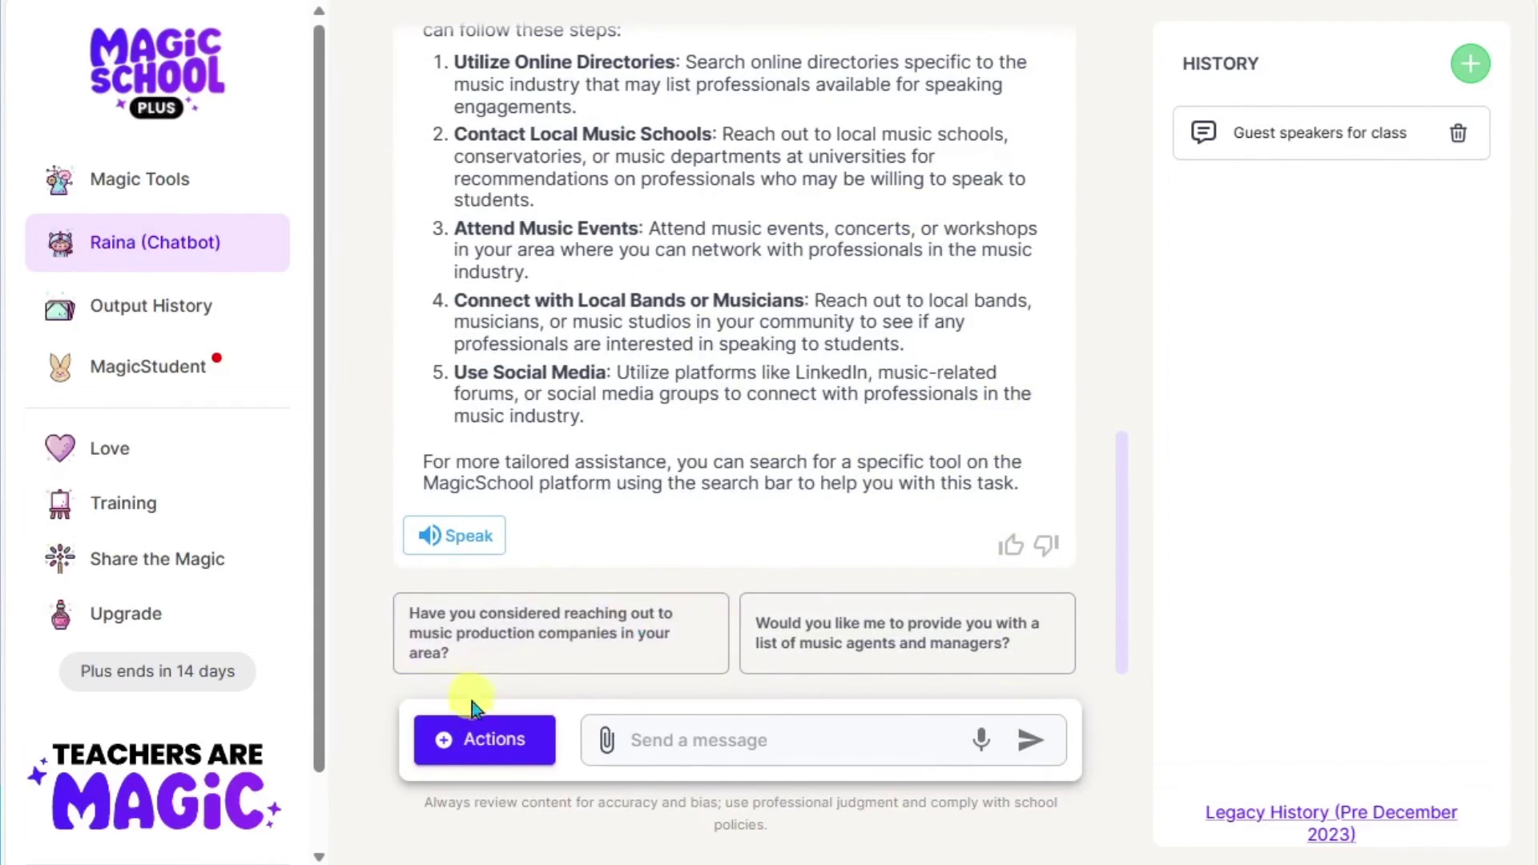
left_click(451, 744)
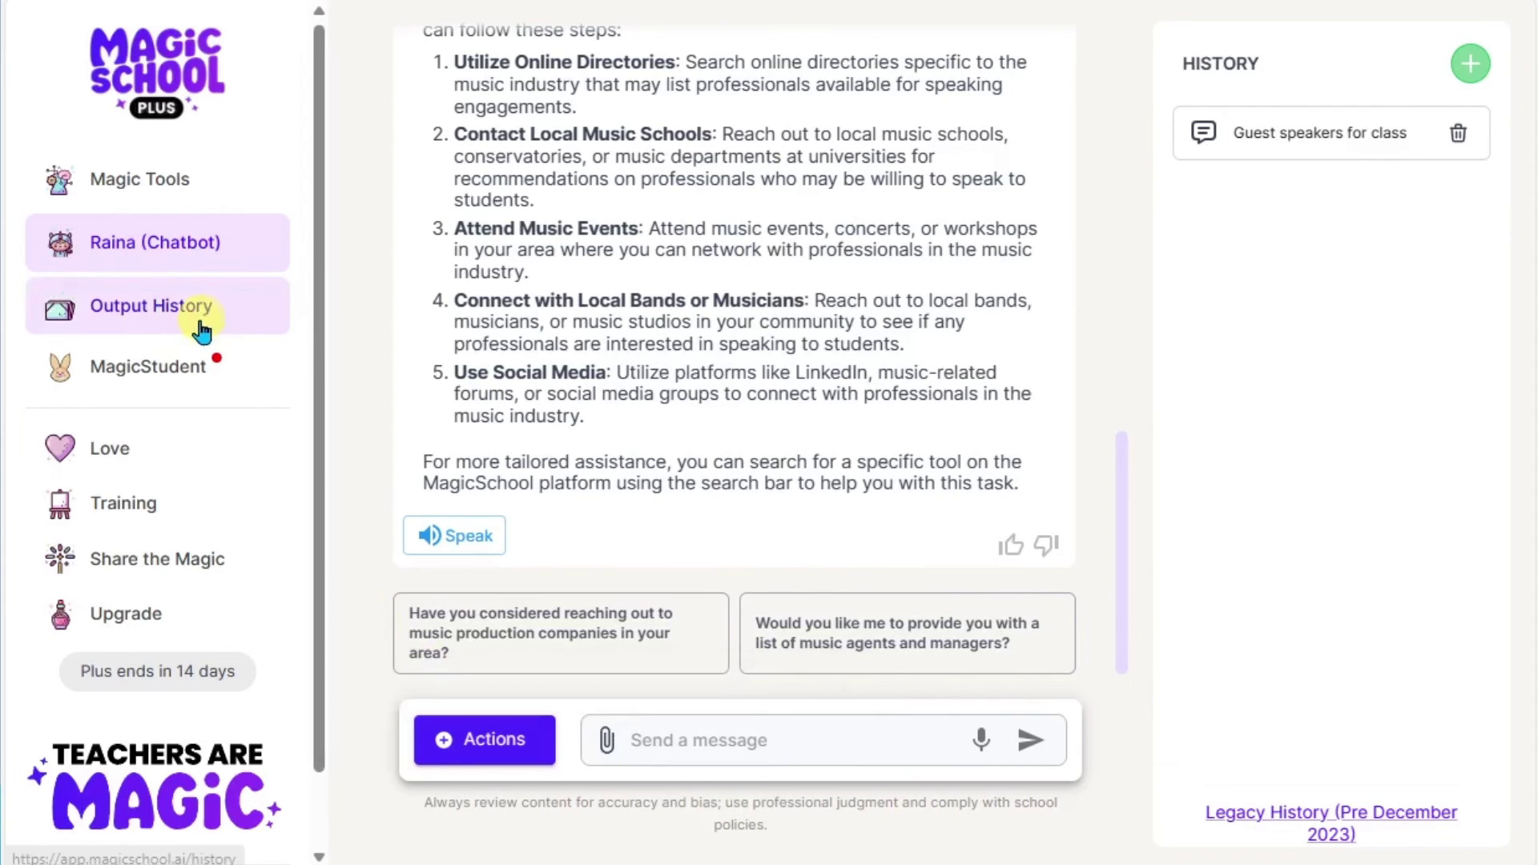
Open the output history and examine its filters and the list of previously generated content
left_click(175, 316)
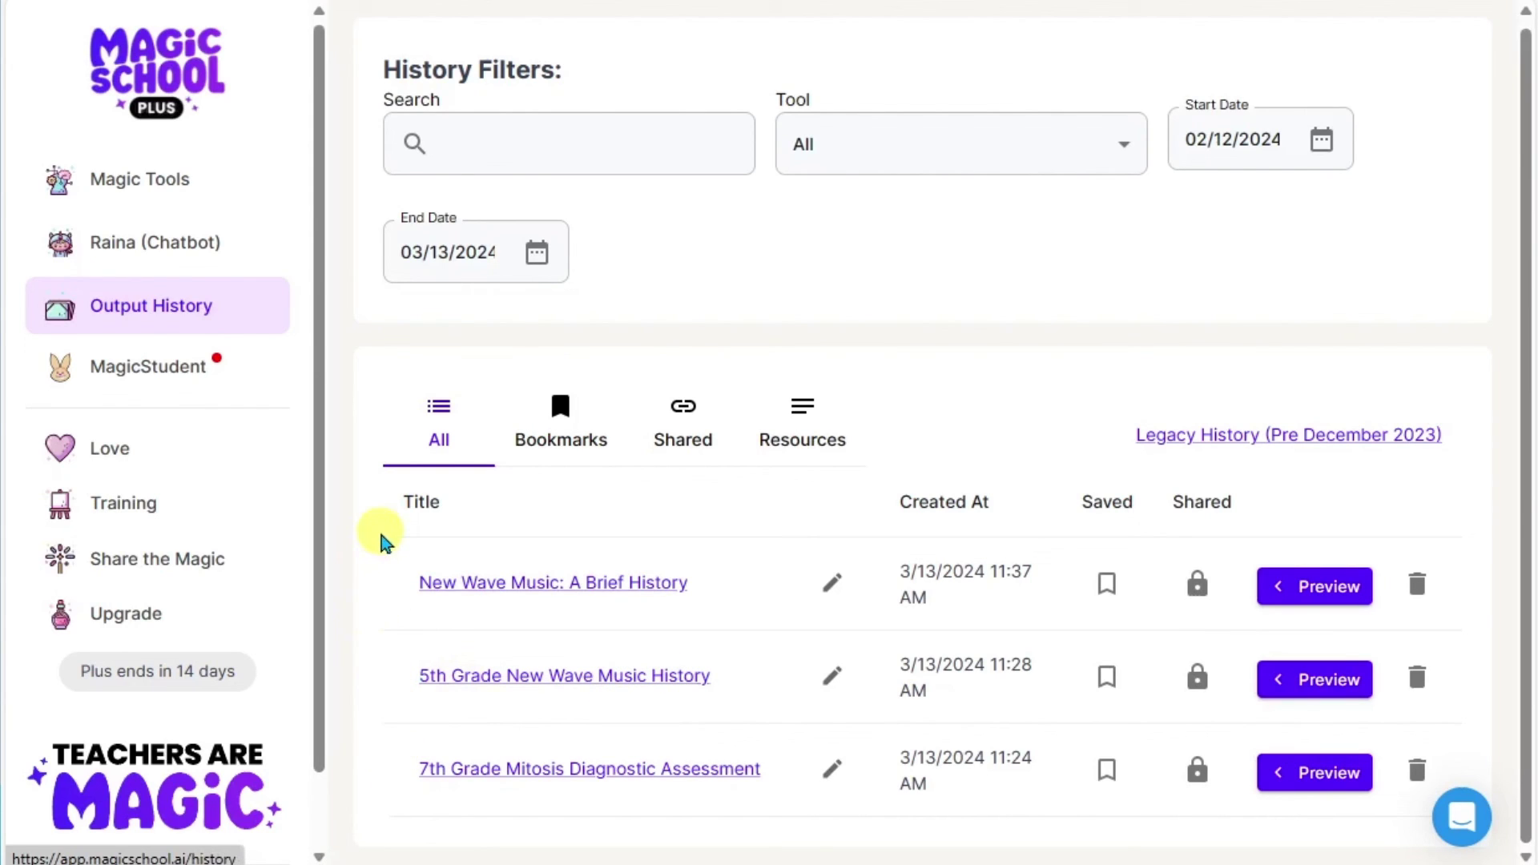
left_click_drag(318, 565, 309, 446)
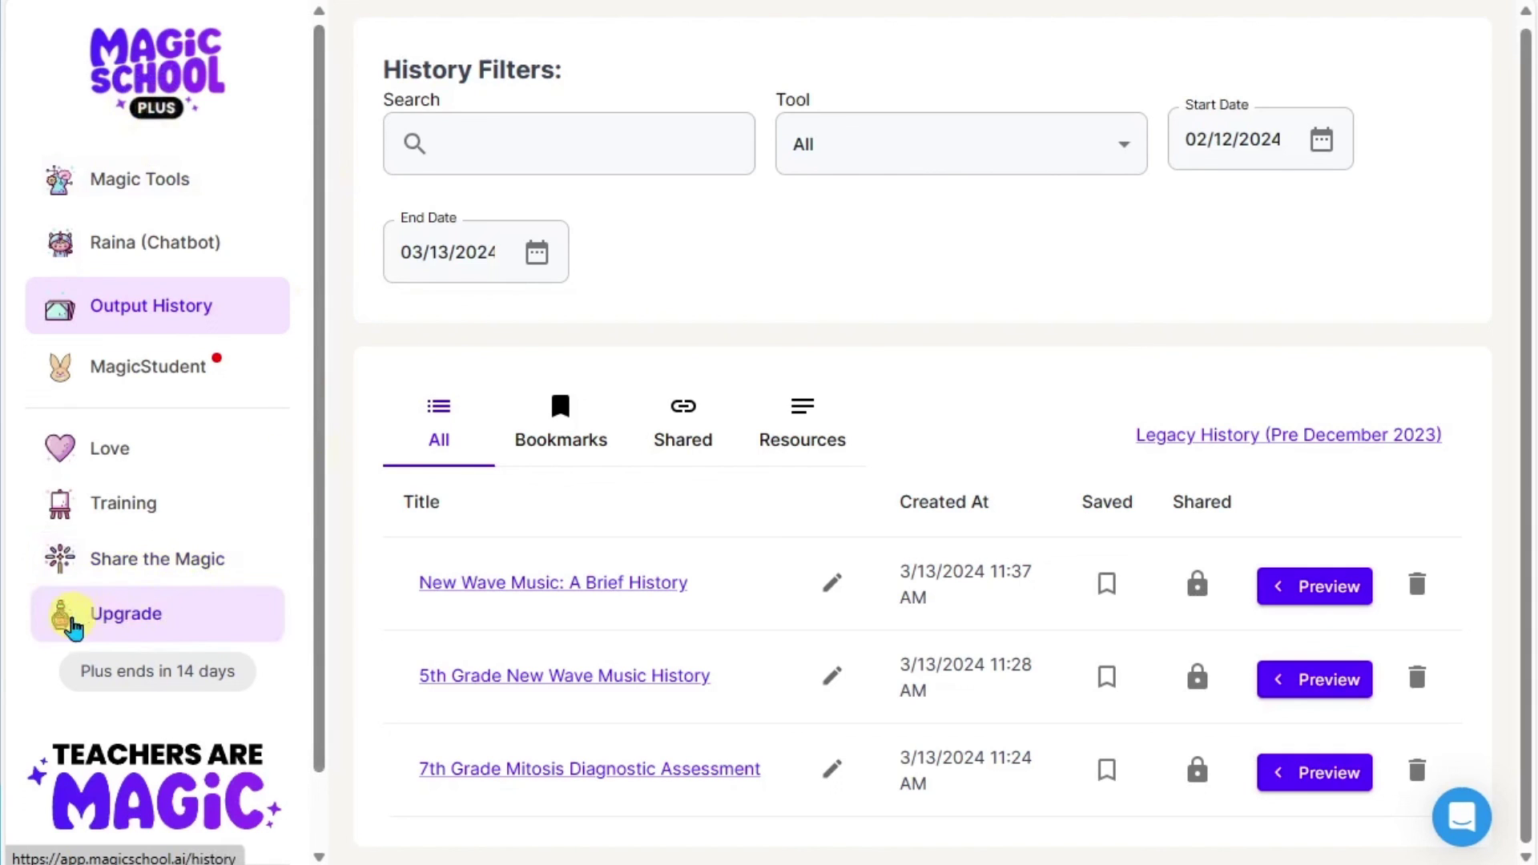
Open the upgrade page and compare the free MagicSchool and MagicSchool Plus plans
left_click(121, 619)
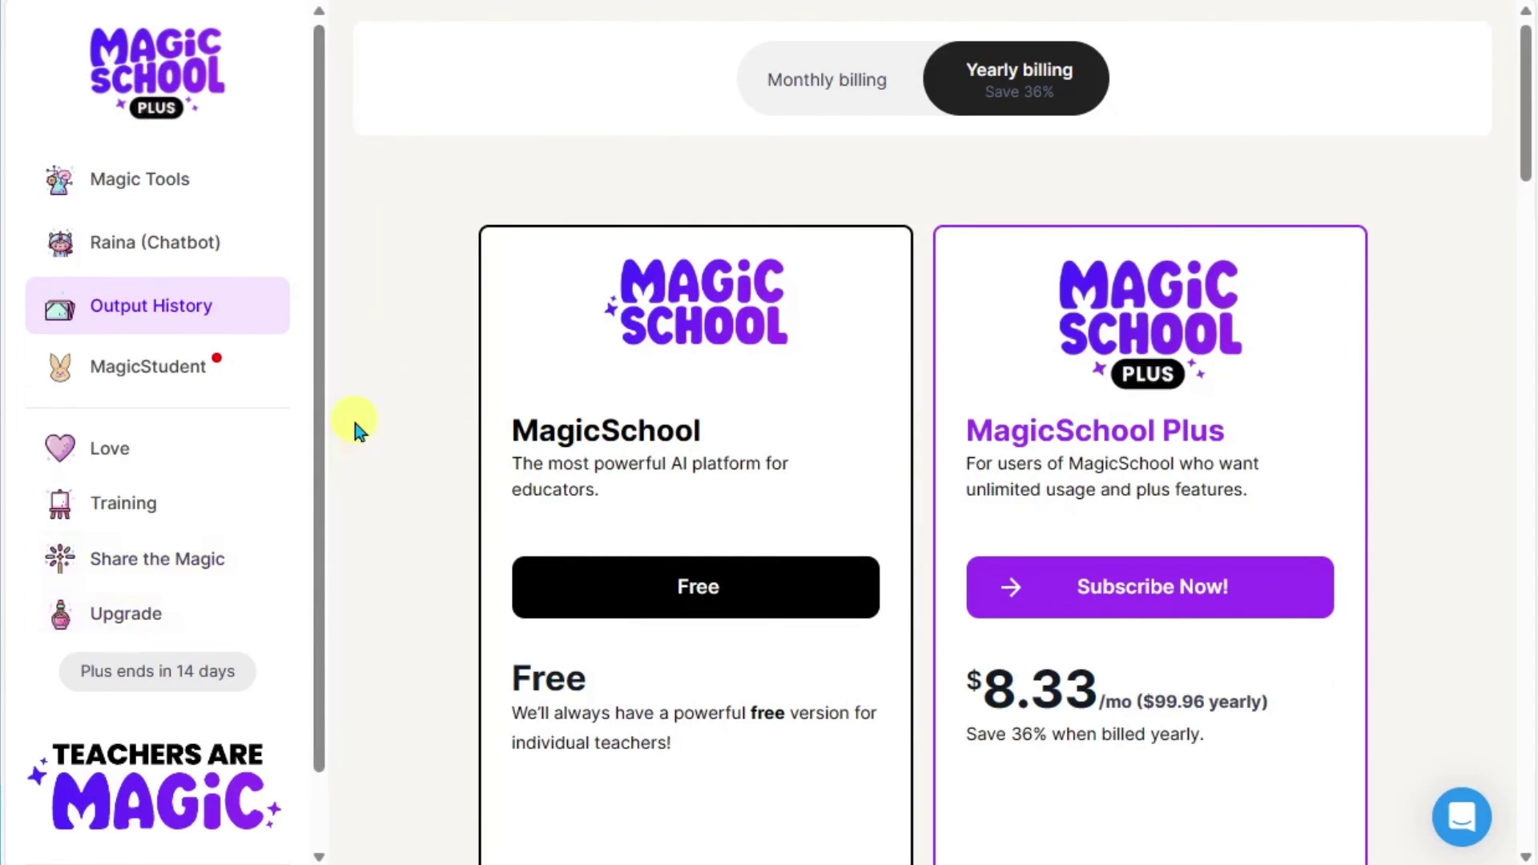
scroll(355, 430, "down", 2)
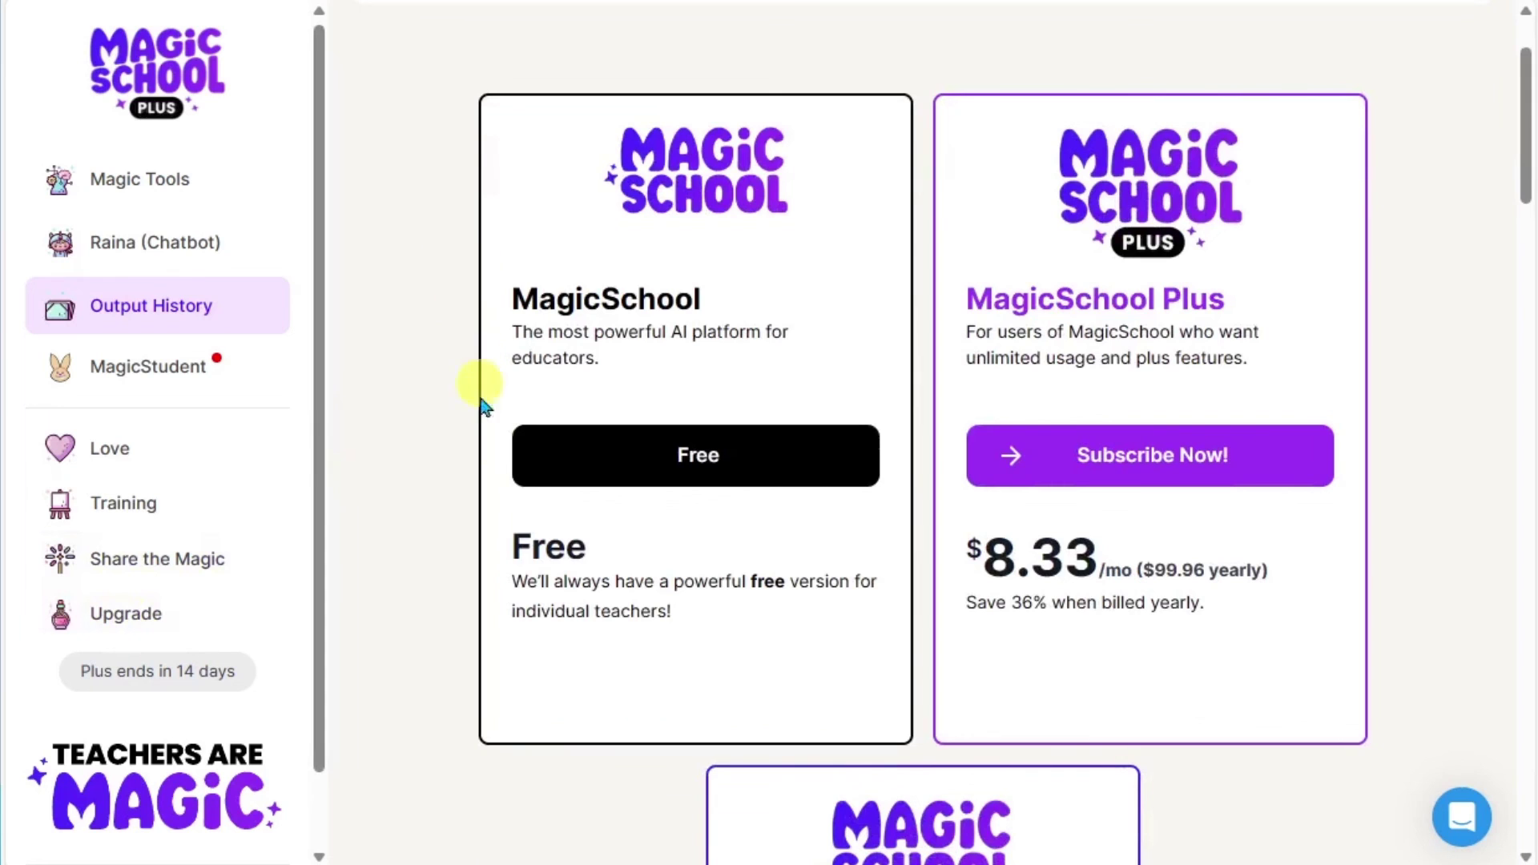